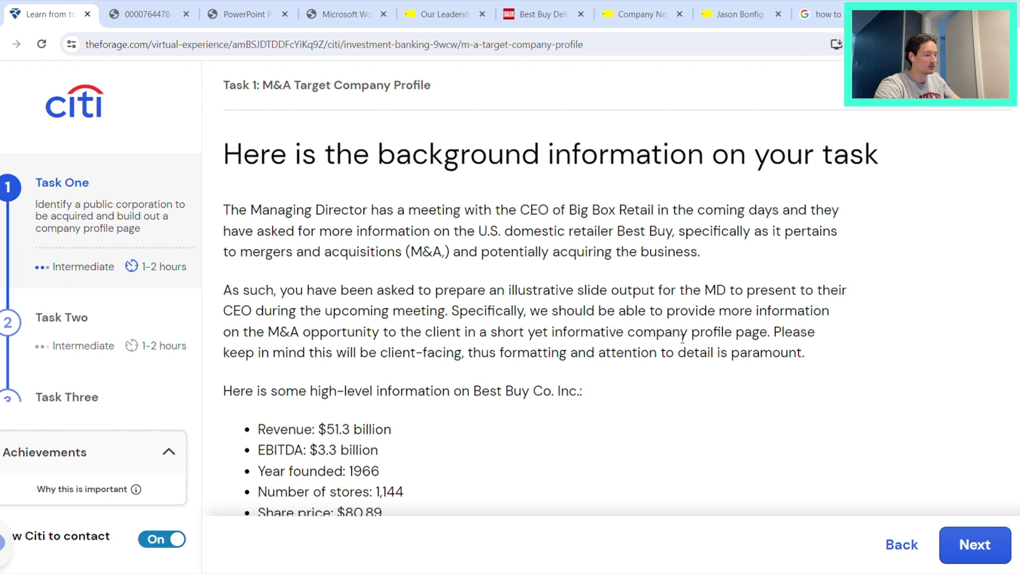
- Read the Task One brief's profile-page and attention-to-detail requirements and scroll through Best Buy's key figures
left_click_drag(771, 334, 554, 326)
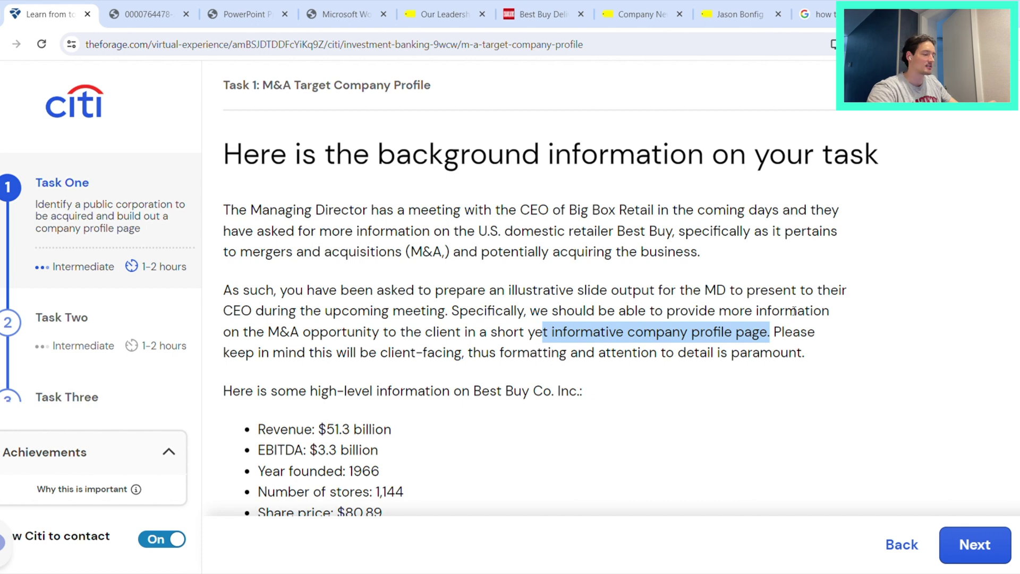
left_click(692, 344)
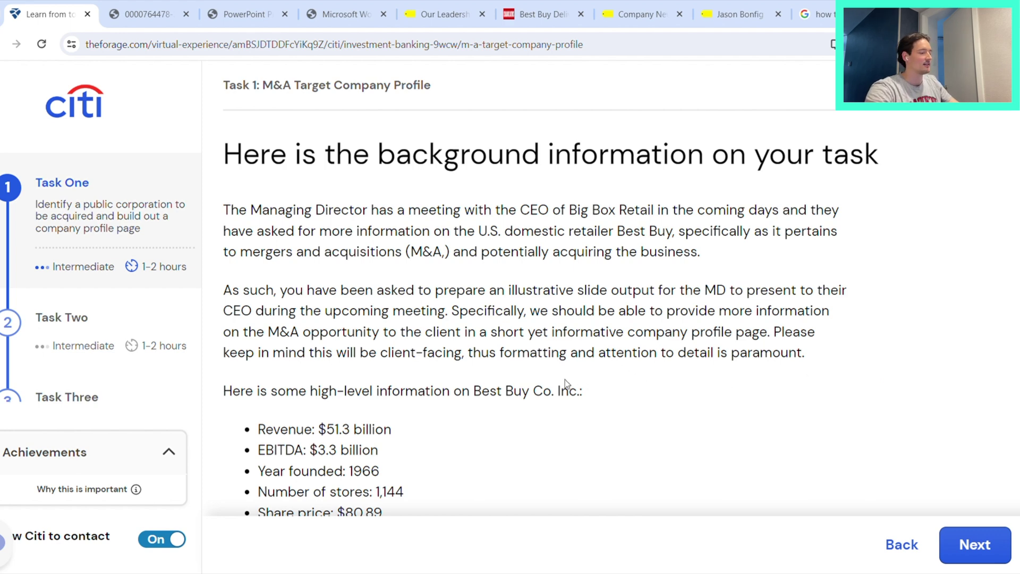
left_click_drag(388, 354, 805, 363)
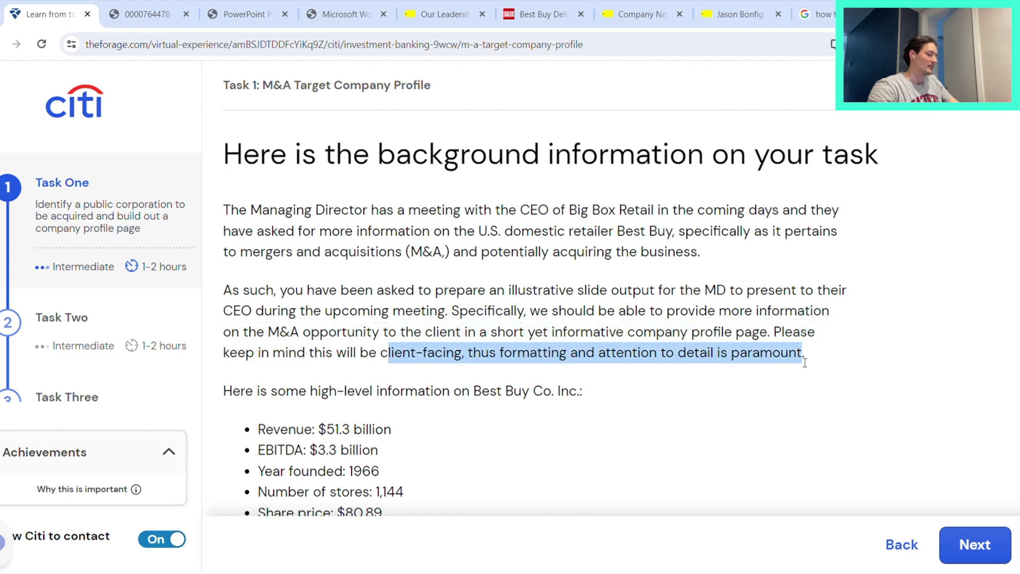
left_click(845, 355)
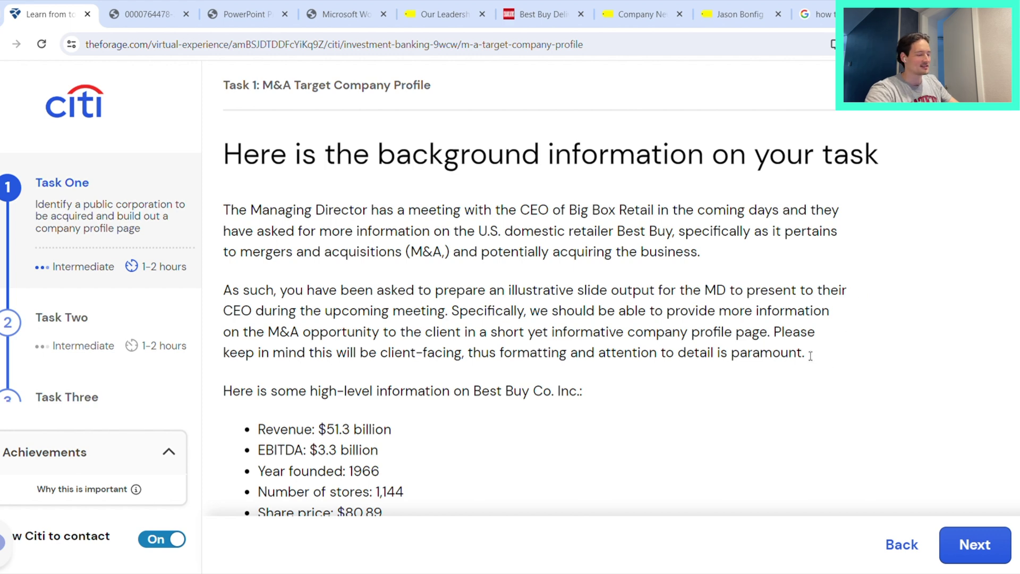
left_click_drag(808, 352, 417, 354)
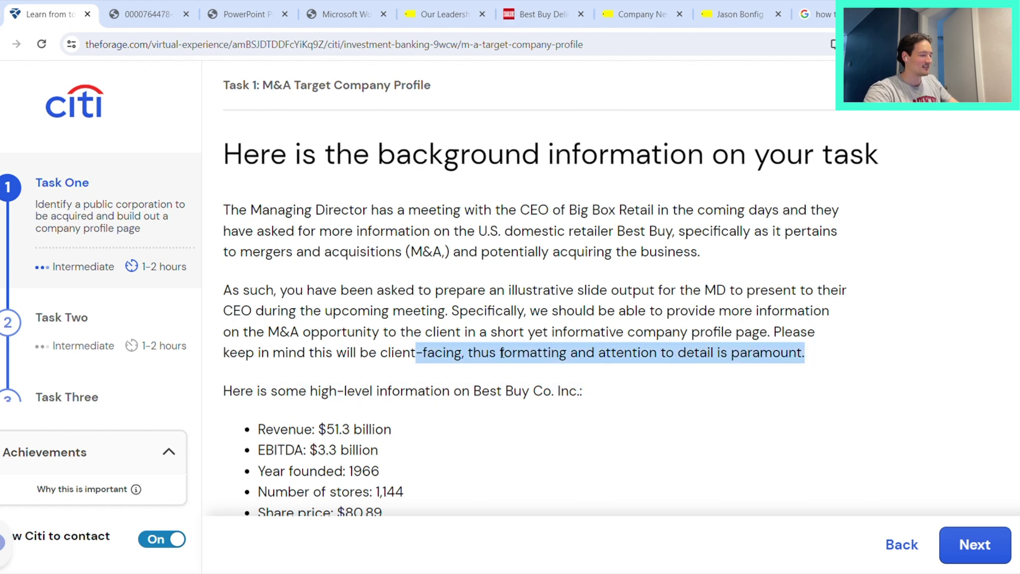
left_click(800, 310)
scroll(870, 292, "down", 3)
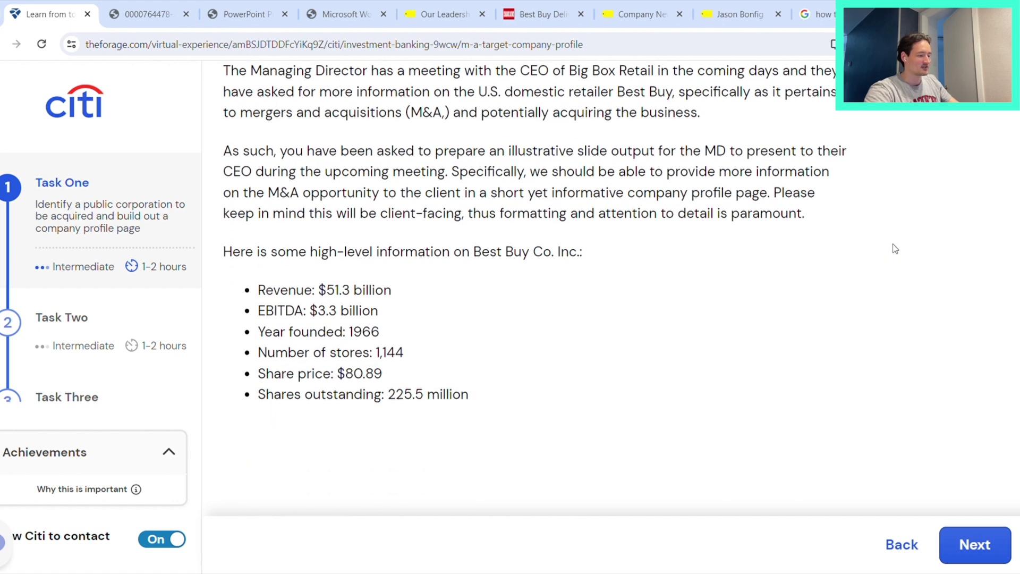
scroll(898, 232, "down", 2)
scroll(899, 232, "up", 2)
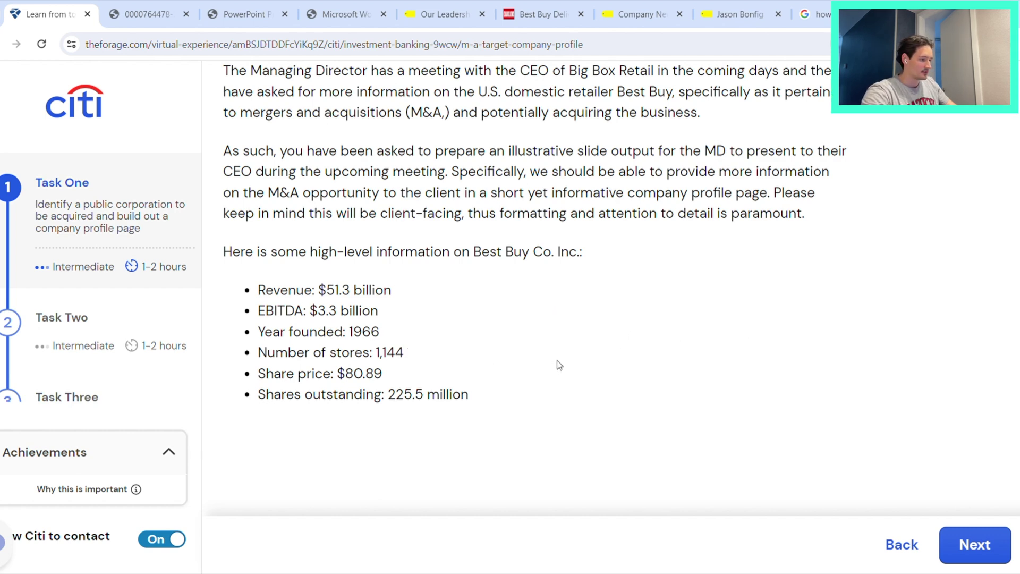
- Continue to the task instructions and read the Q3 report, company overview and enterprise value requirements
left_click(974, 544)
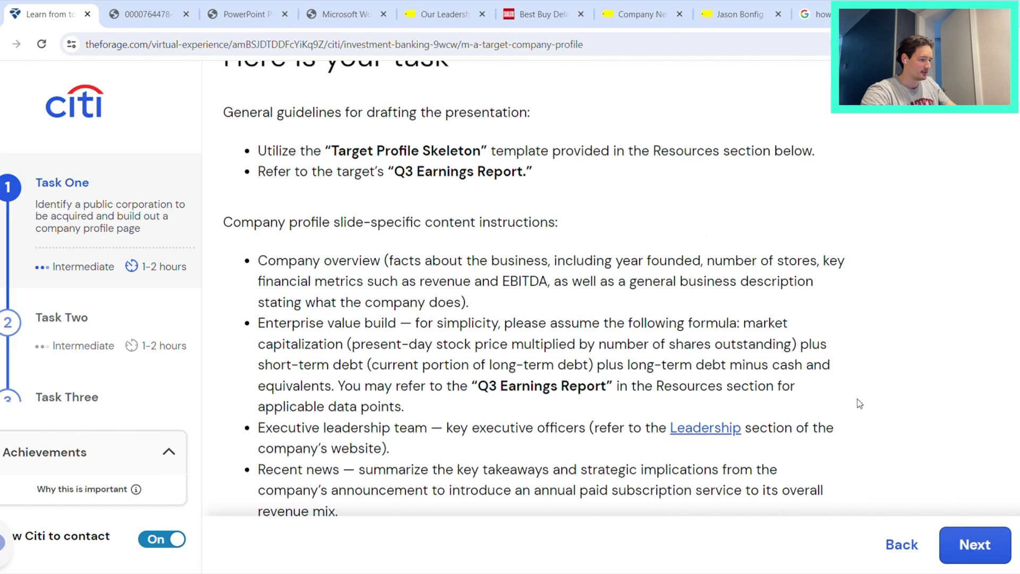
scroll(831, 324, "down", 4)
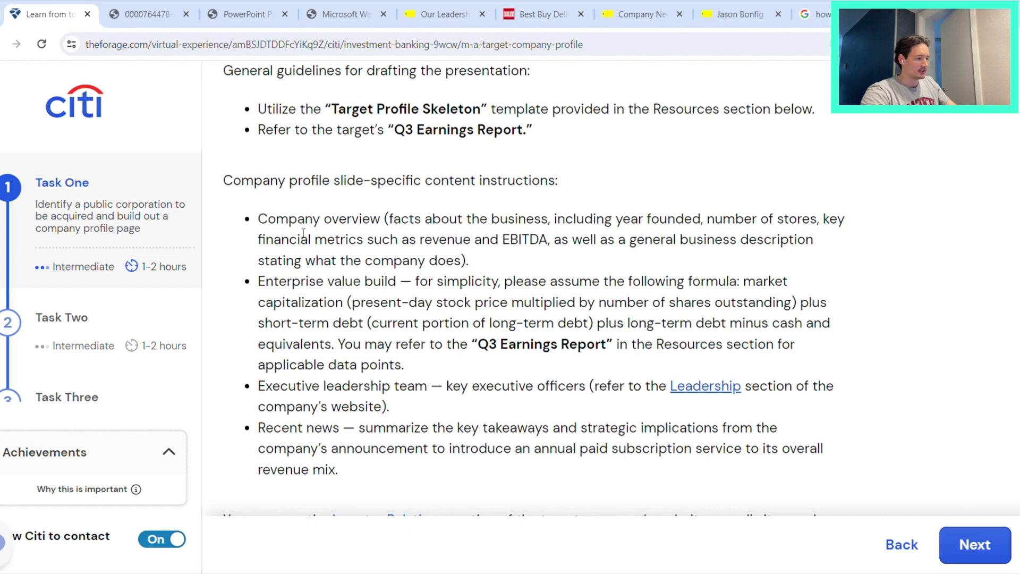
left_click_drag(377, 132, 606, 139)
left_click(606, 139)
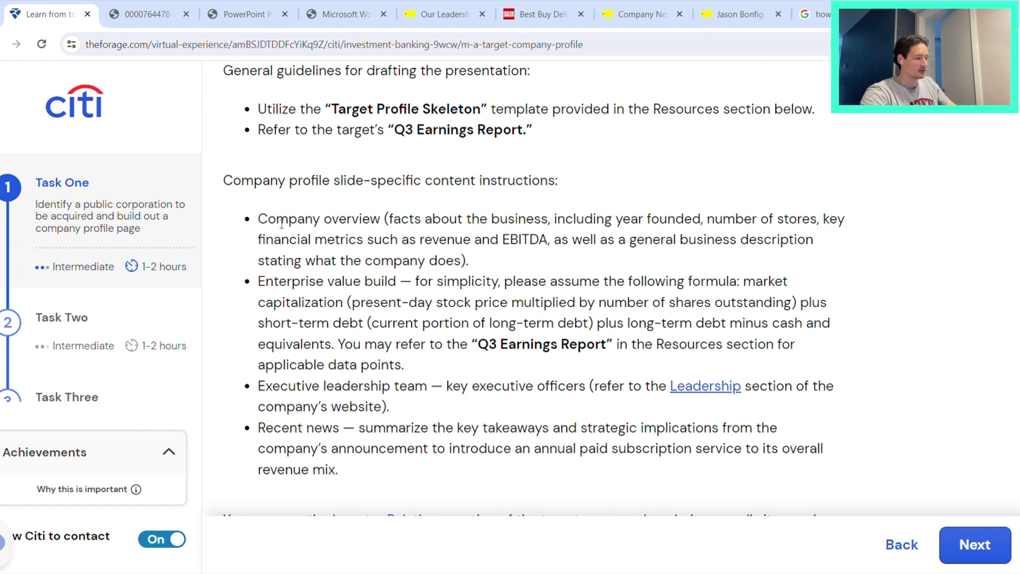
left_click_drag(259, 222, 382, 216)
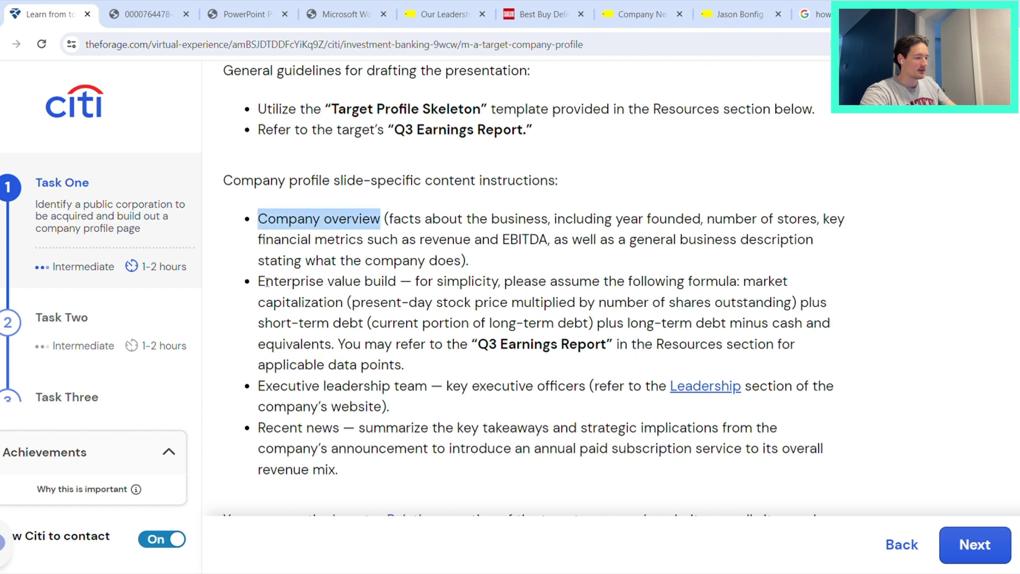
left_click_drag(259, 281, 399, 285)
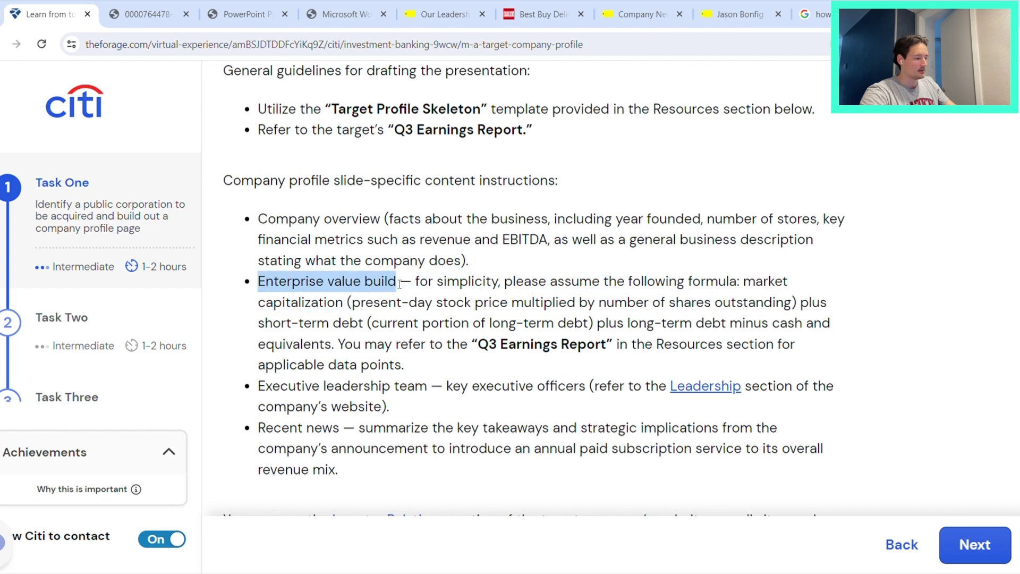
left_click(415, 284)
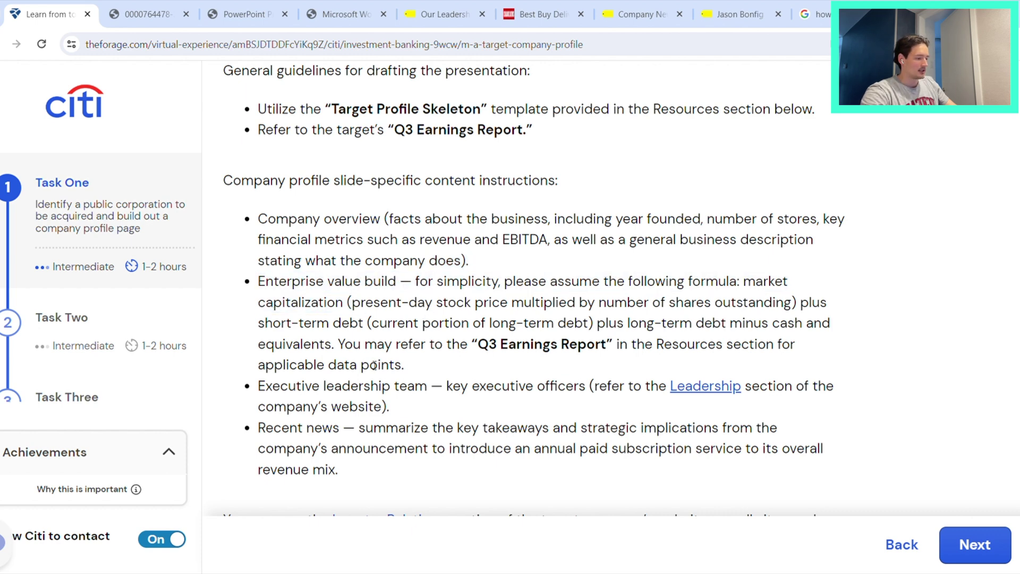
- Read the remaining content requirements, including Recent news, and scroll down to the Resources cards
left_click_drag(258, 388, 429, 388)
left_click_drag(387, 427, 286, 448)
scroll(345, 345, "down", 3)
left_click(345, 344)
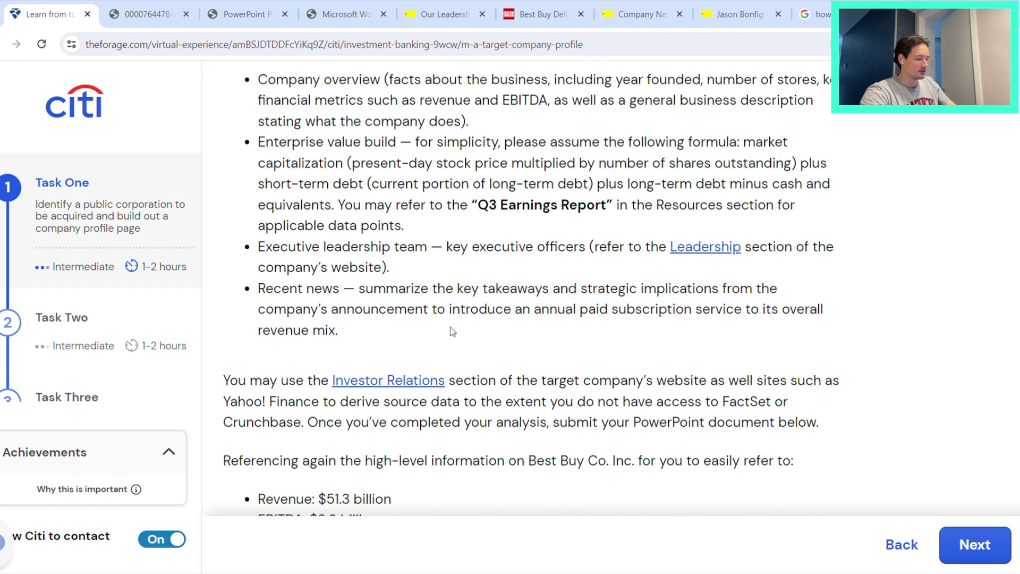
scroll(518, 319, "down", 5)
scroll(522, 321, "down", 2)
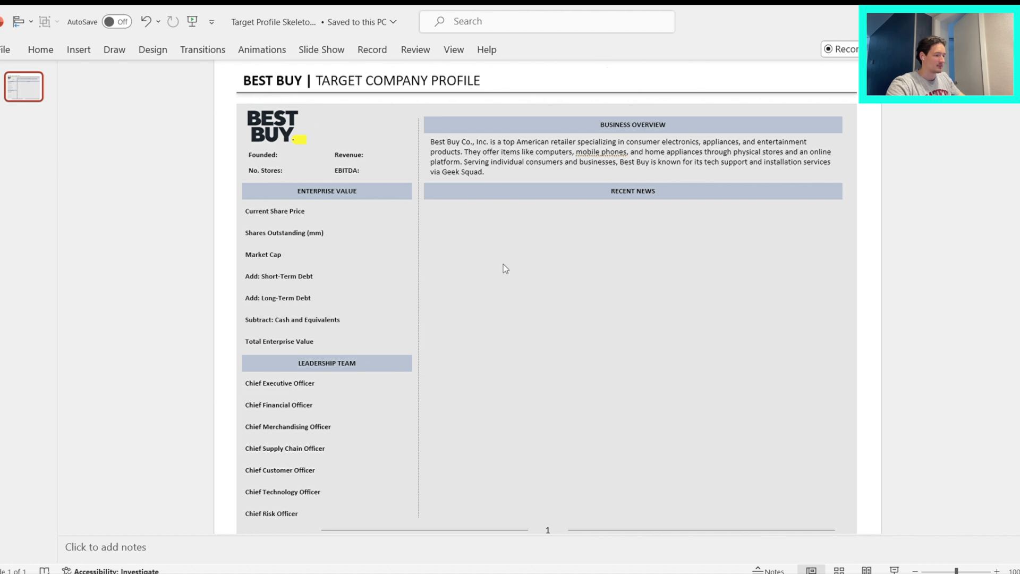
- Review the Business Overview paragraph ending with Geek Squad on the slide
left_click(597, 162)
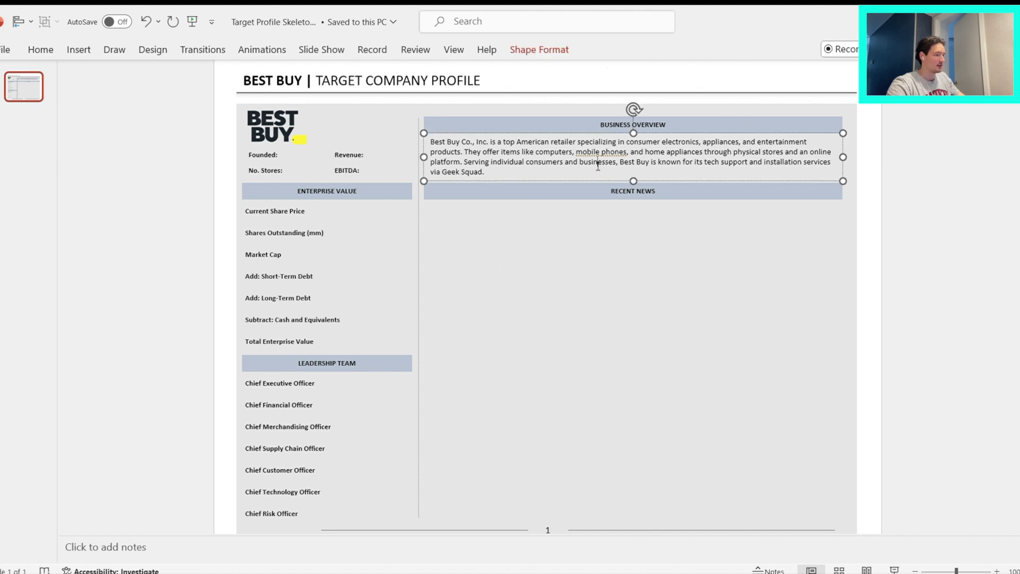
key("ctrl+a")
left_click(494, 171)
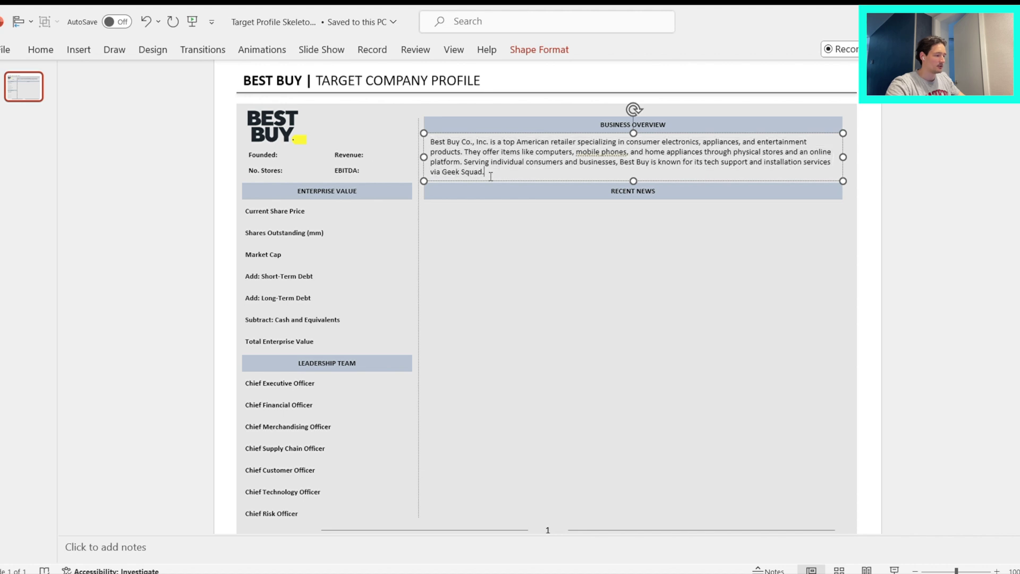
left_click(883, 137)
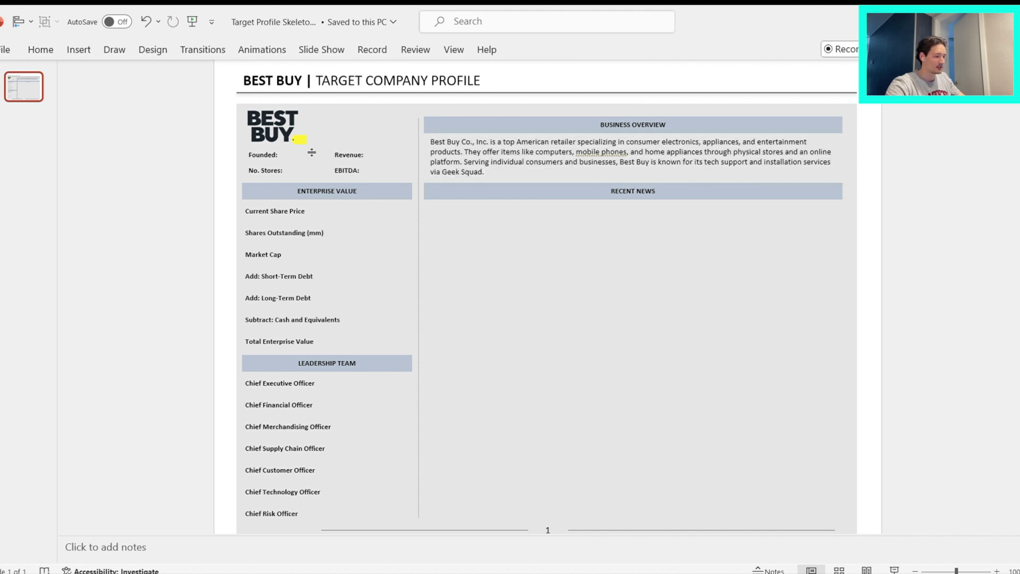
- Enter $51.3B as the Revenue value in the metrics table
left_click(297, 160)
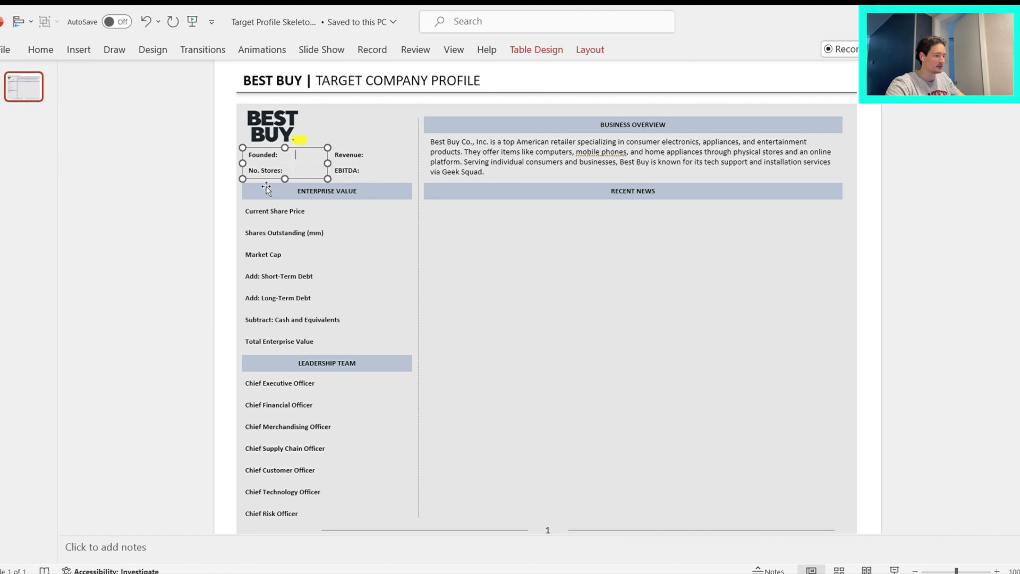
left_click(305, 171)
left_click(381, 170)
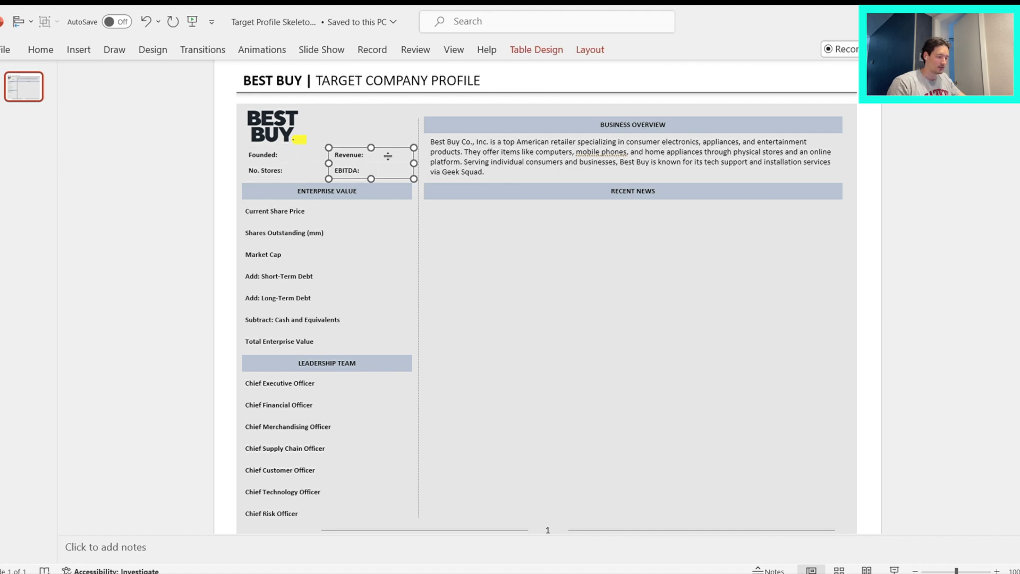
left_click(313, 158)
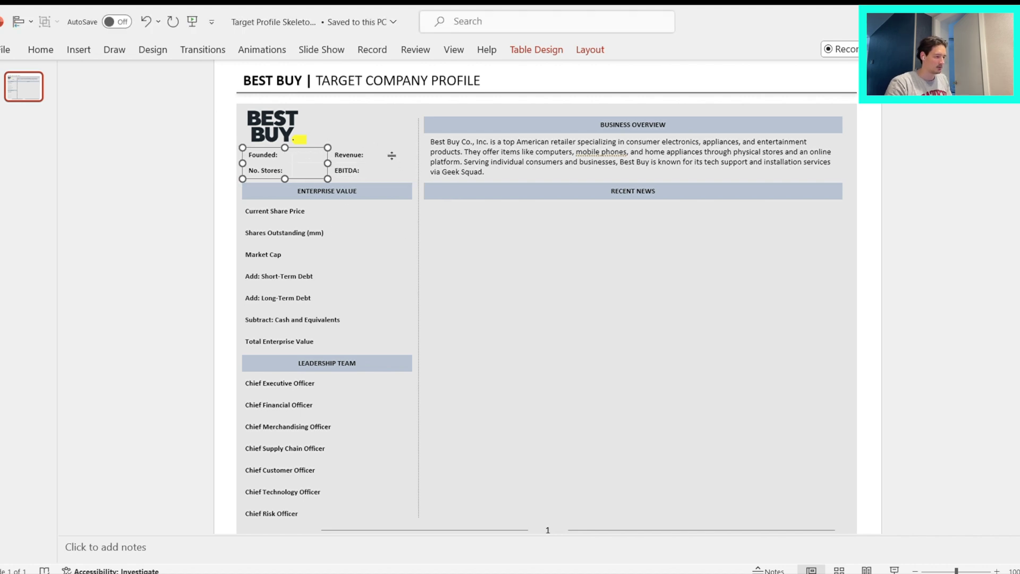
left_click(396, 156)
type("$51.3B")
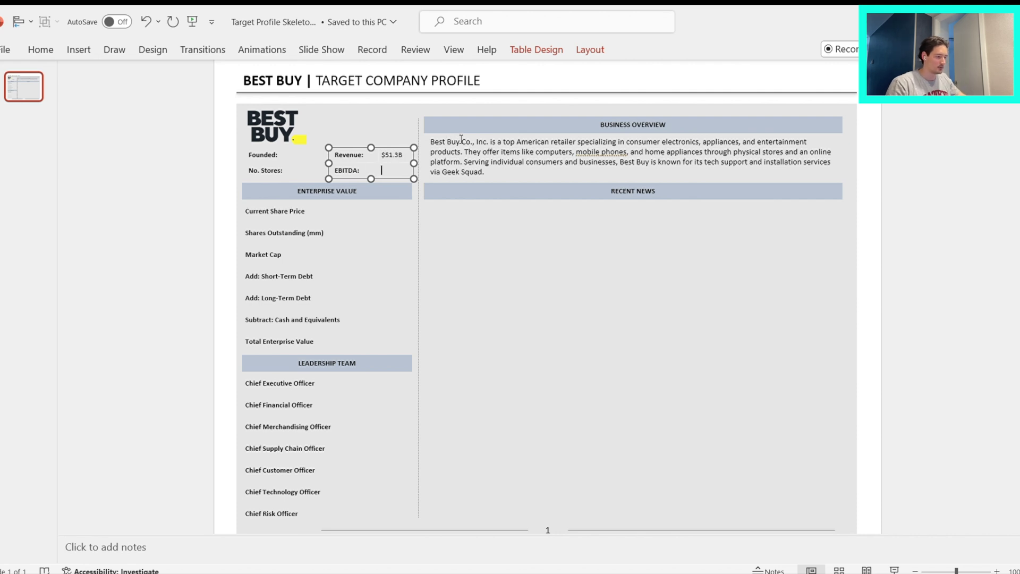
key("Down")
type("W")
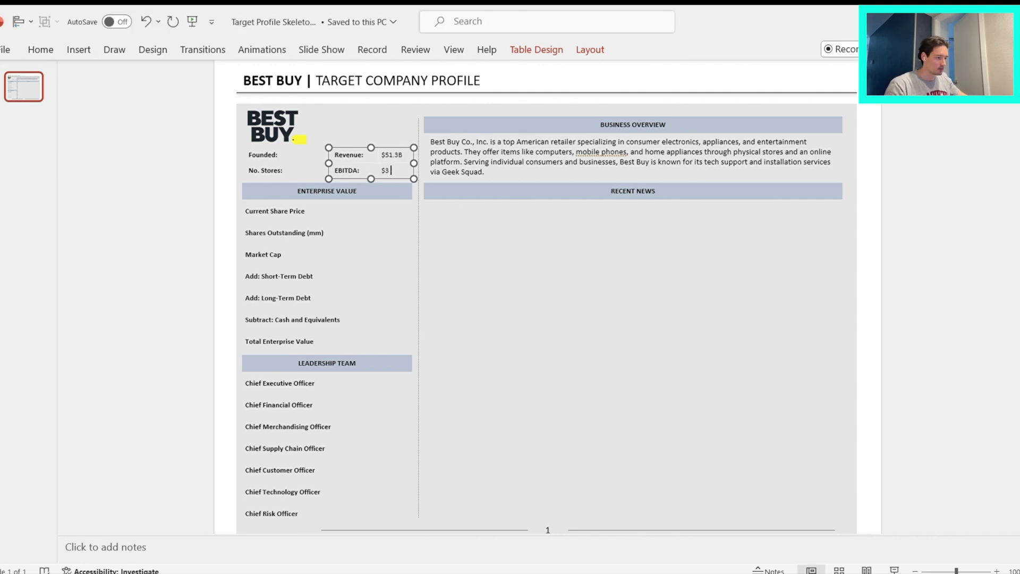
- Fill in 1966 for Founded and 1,144 for No. Stores
left_click(303, 155)
type("1966")
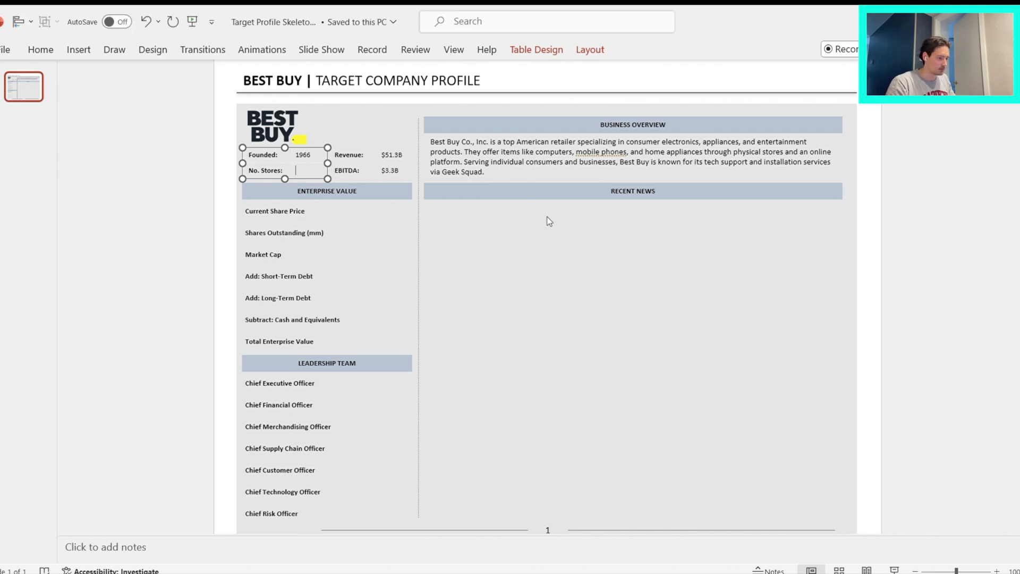
key("Down")
type("1,144")
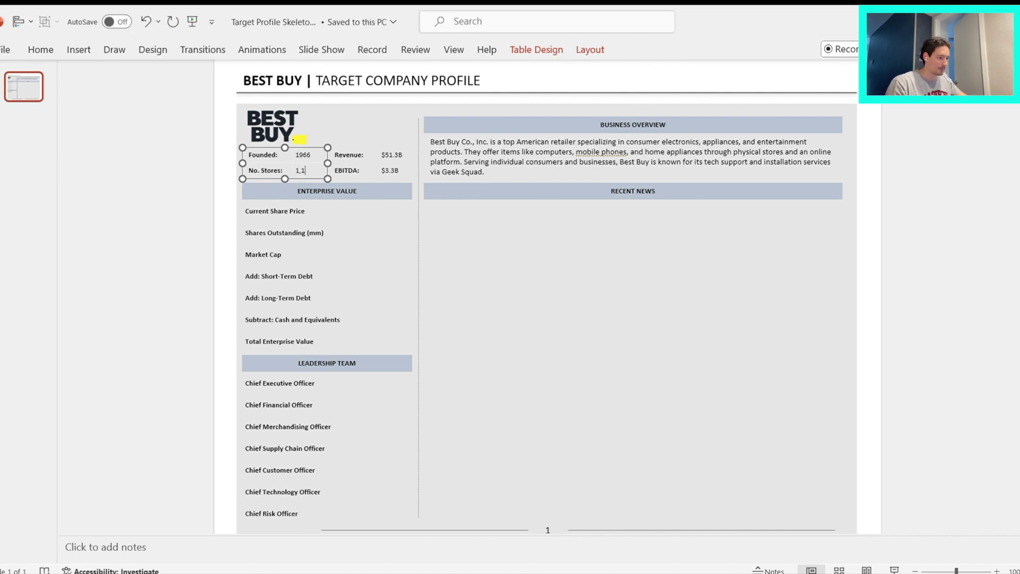
left_click(398, 216)
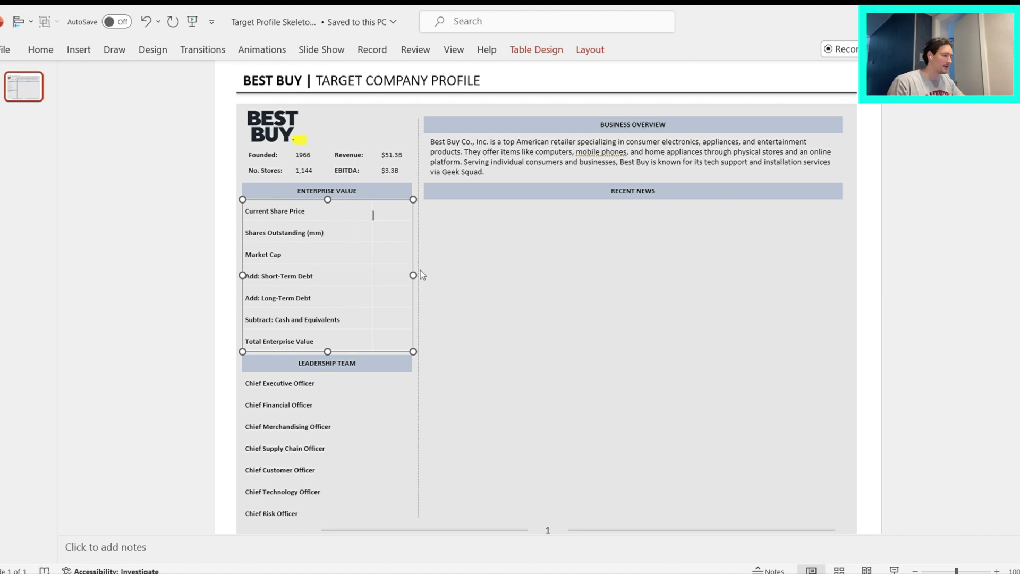
key("alt+Tab")
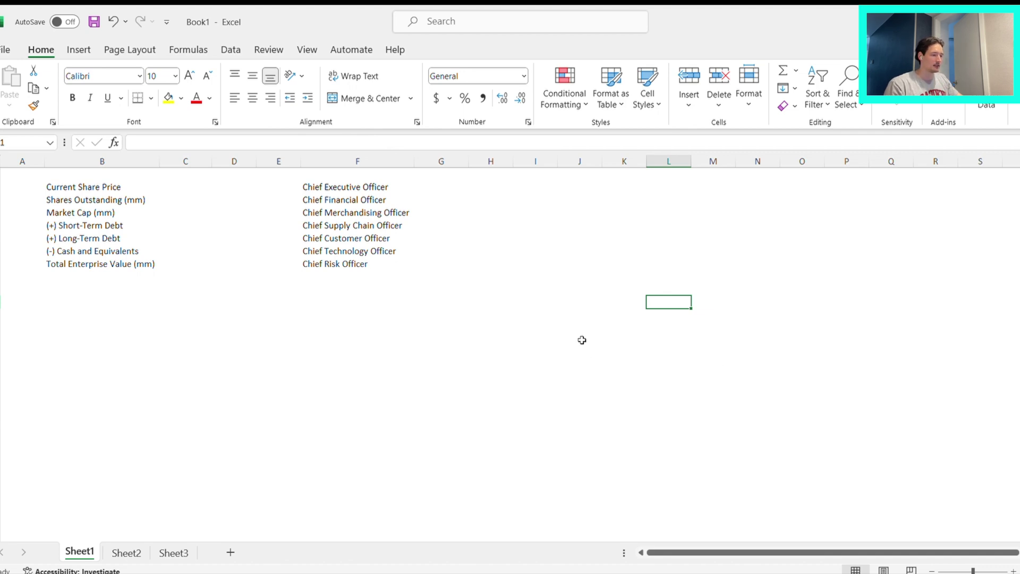
- In Excel, enter 80.89 share price and 225.5 shares outstanding, with Market Cap as =C3*C2
key("Left")
key("Left")
key("Left")
key("Left")
key("Left")
key("Left")
key("Left")
key("Left")
key("Left")
key("Up")
key("Up")
key("Up")
key("Up")
key("Up")
key("Up")
key("Up")
key("Up")
key("Up")
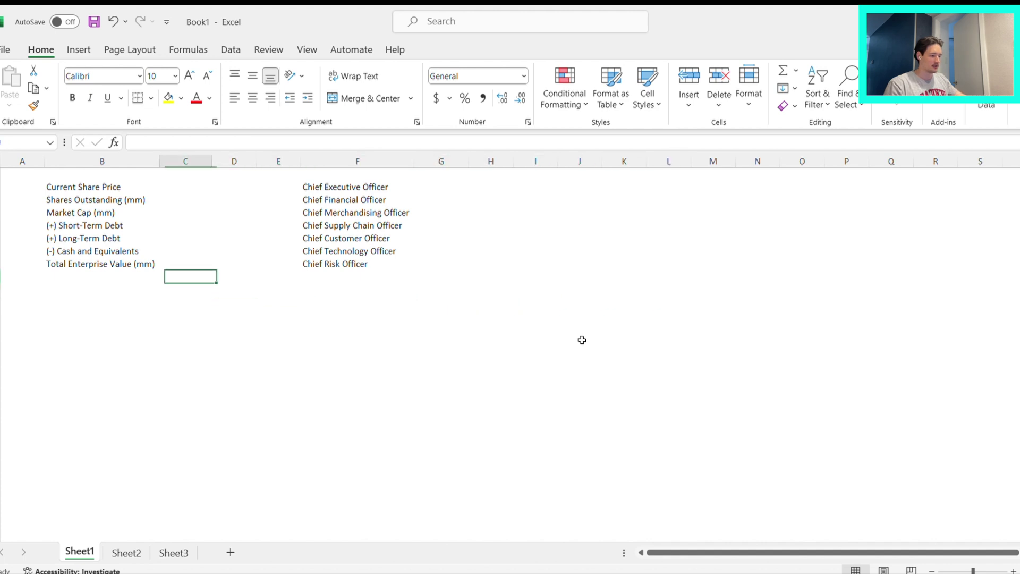
type("80")
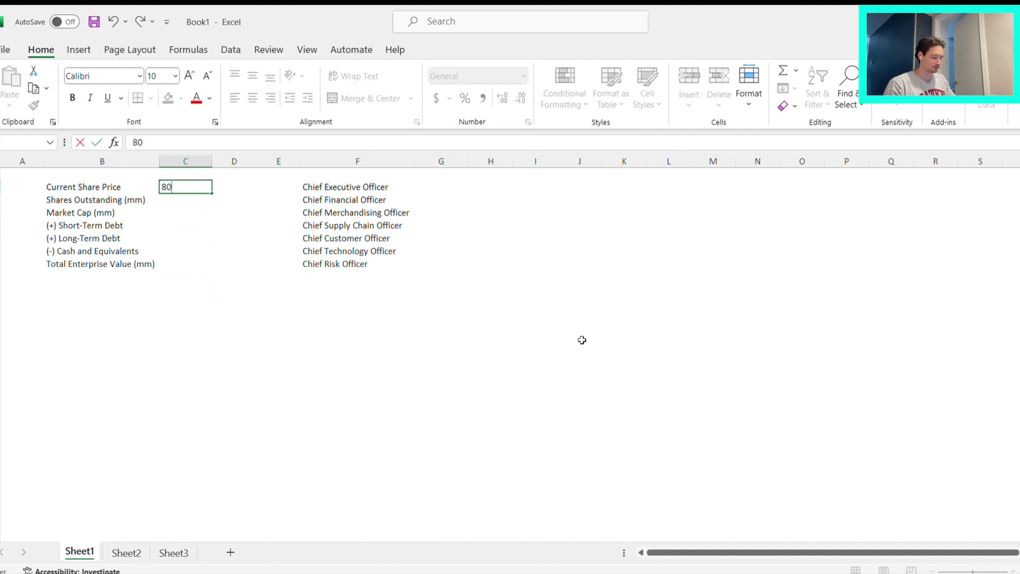
type(".89")
key("Return")
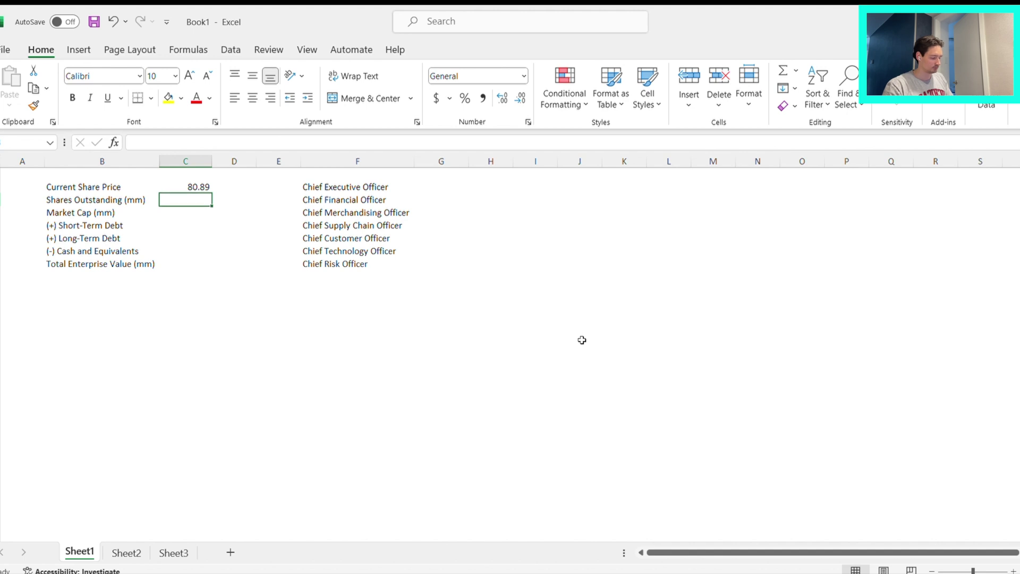
key("Left")
key("Right")
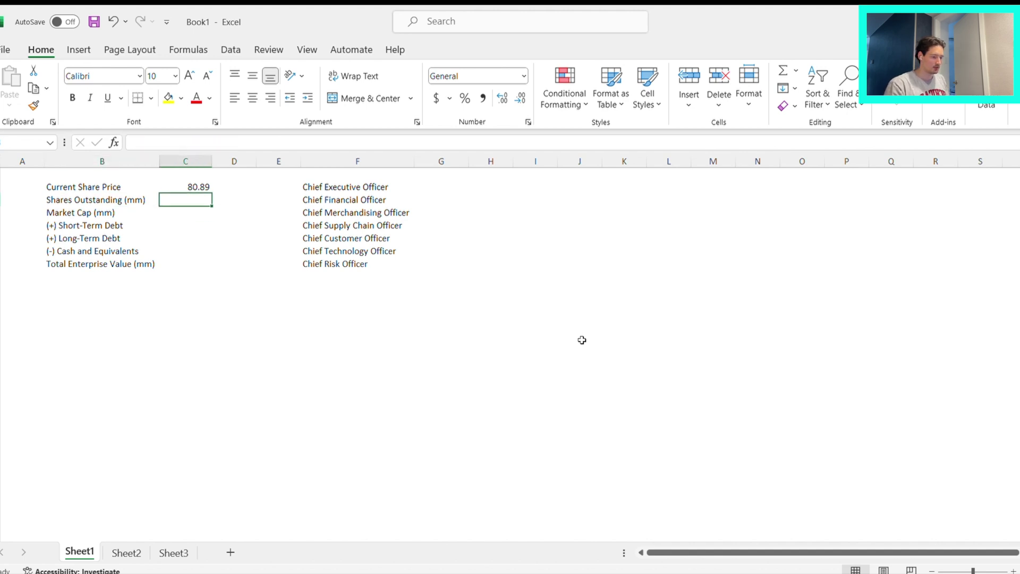
type("225.5")
key("Return")
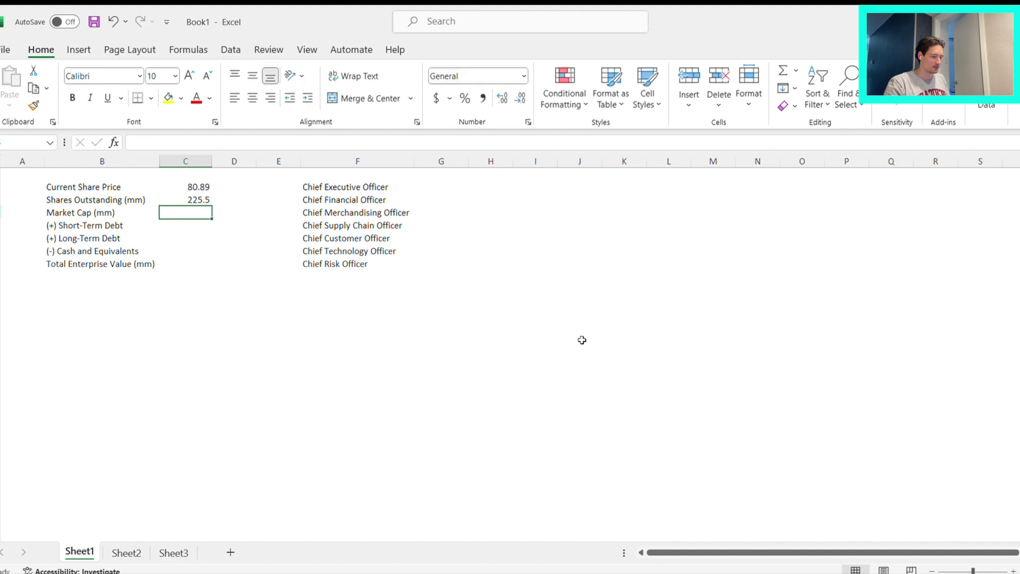
type("=C3*C2")
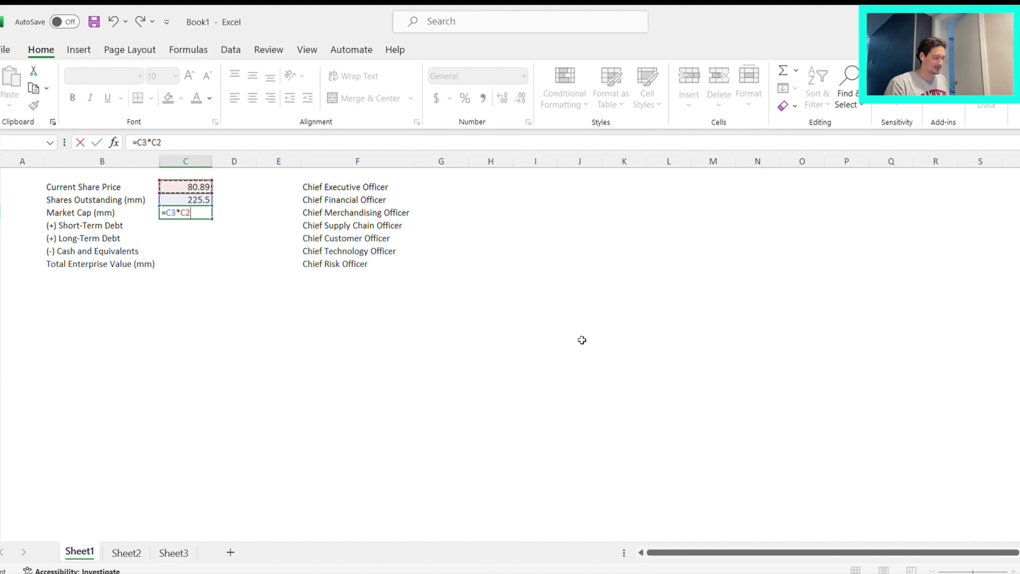
key("Return")
key("alt+Tab")
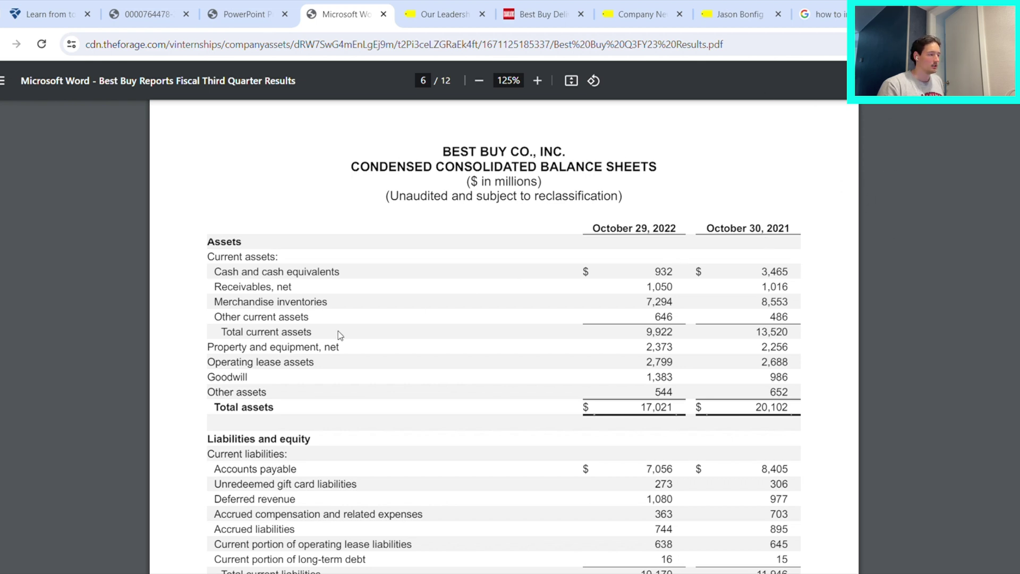
- Locate the $16M current portion of long-term debt and the 1,142 long-term debt figures
scroll(329, 285, "down", 3)
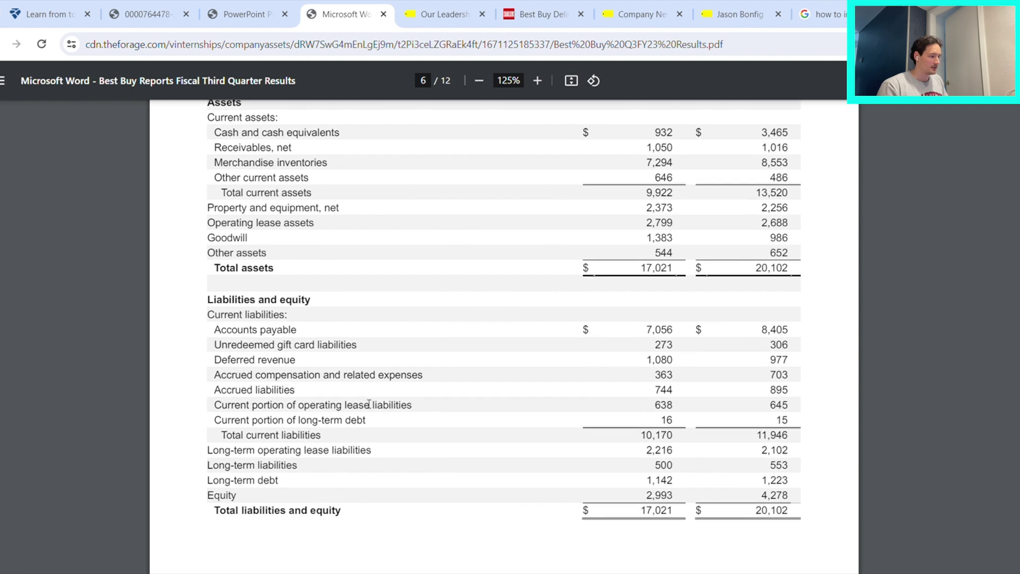
mouse_move(223, 424)
left_mouse_down()
mouse_move(364, 420)
mouse_move(383, 430)
mouse_move(205, 423)
left_mouse_up()
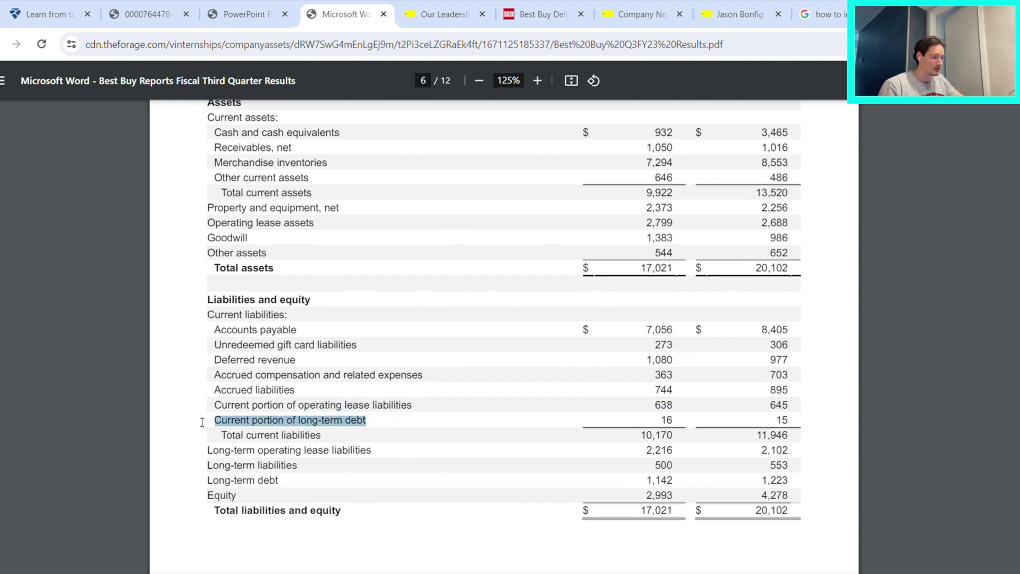
left_click(320, 426)
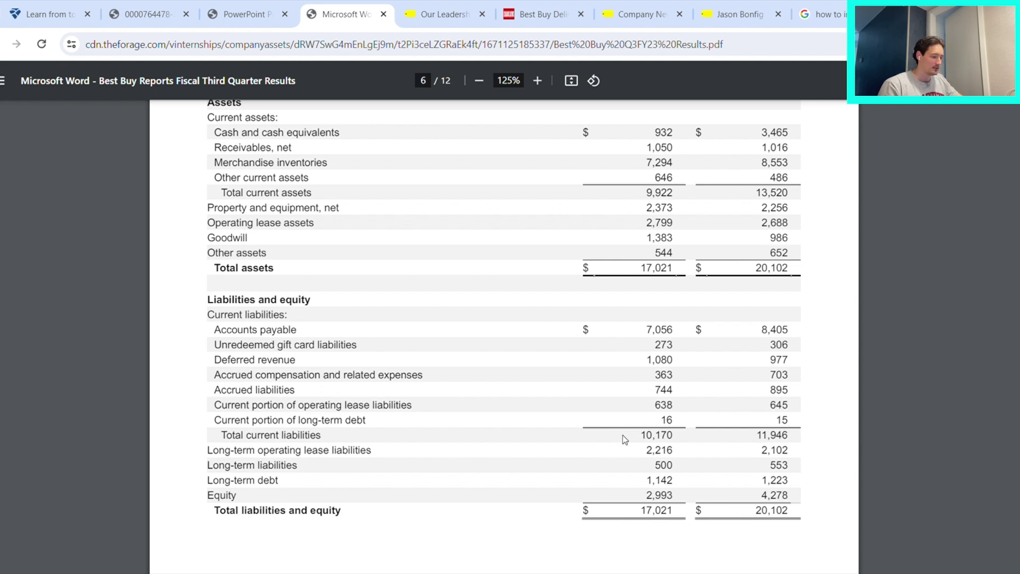
double_click(659, 478)
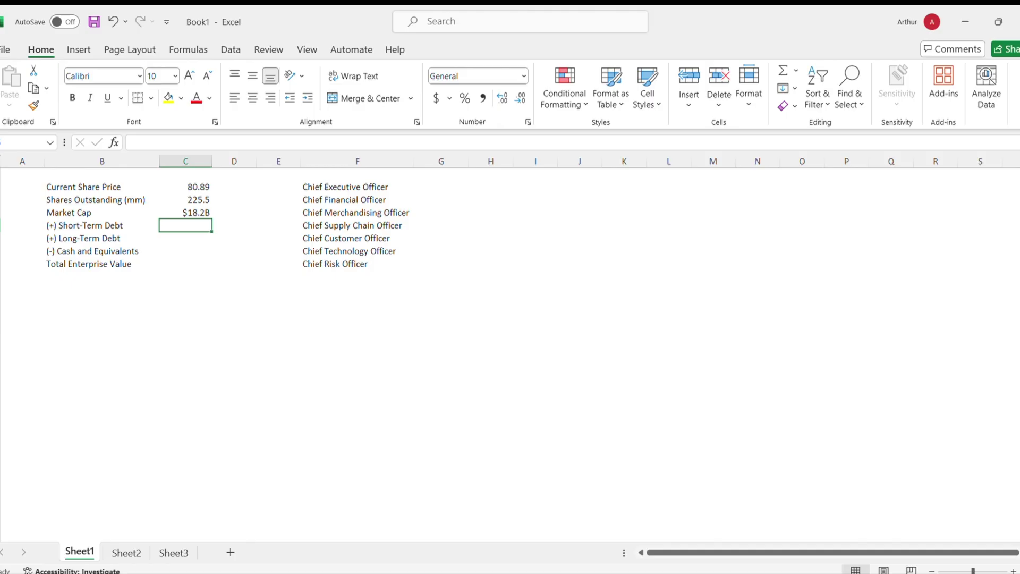
- Enter 16 short-term debt, 1142 long-term debt and 932 cash and equivalents
type("16")
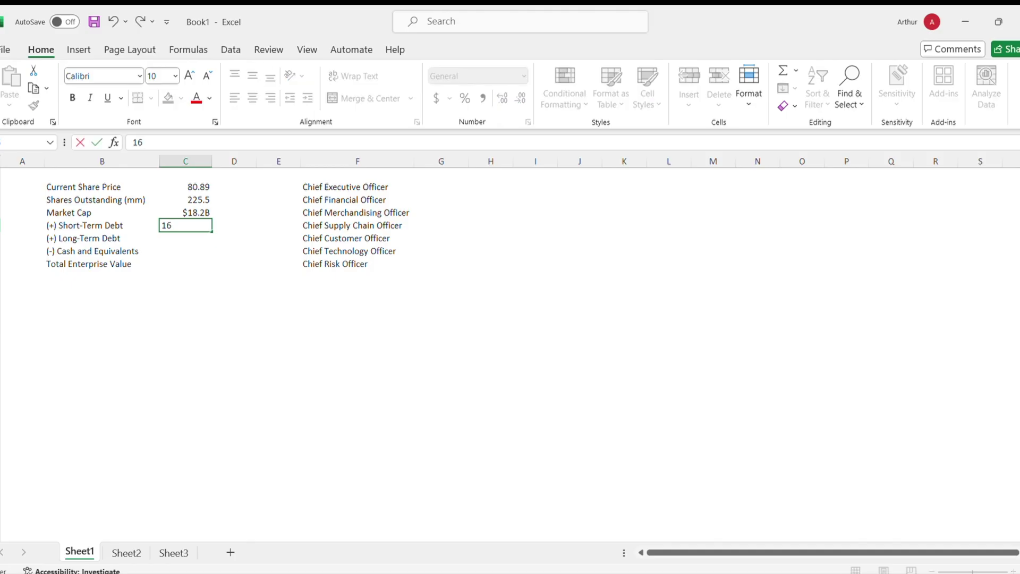
key("Return")
type("1142")
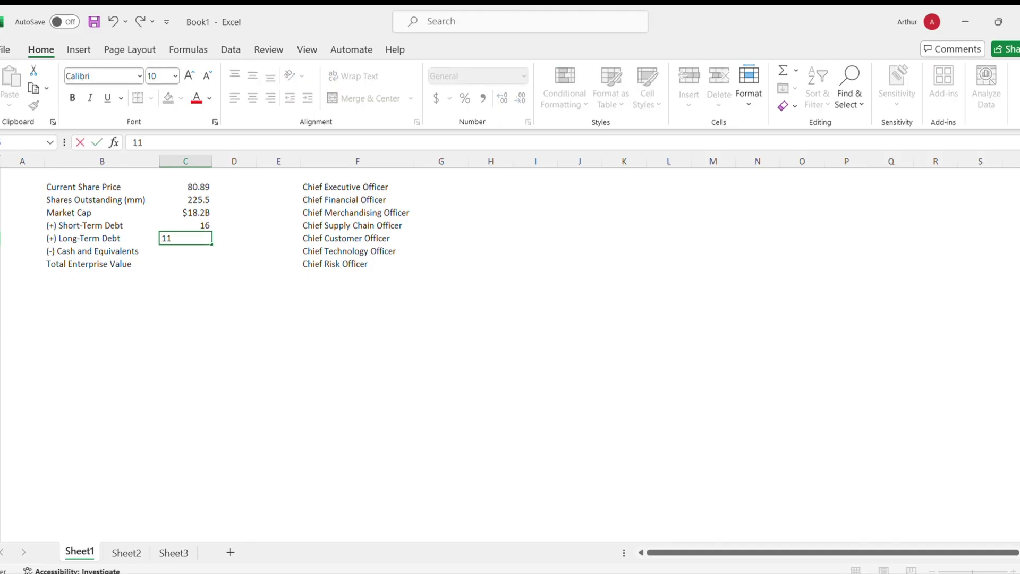
key("Return")
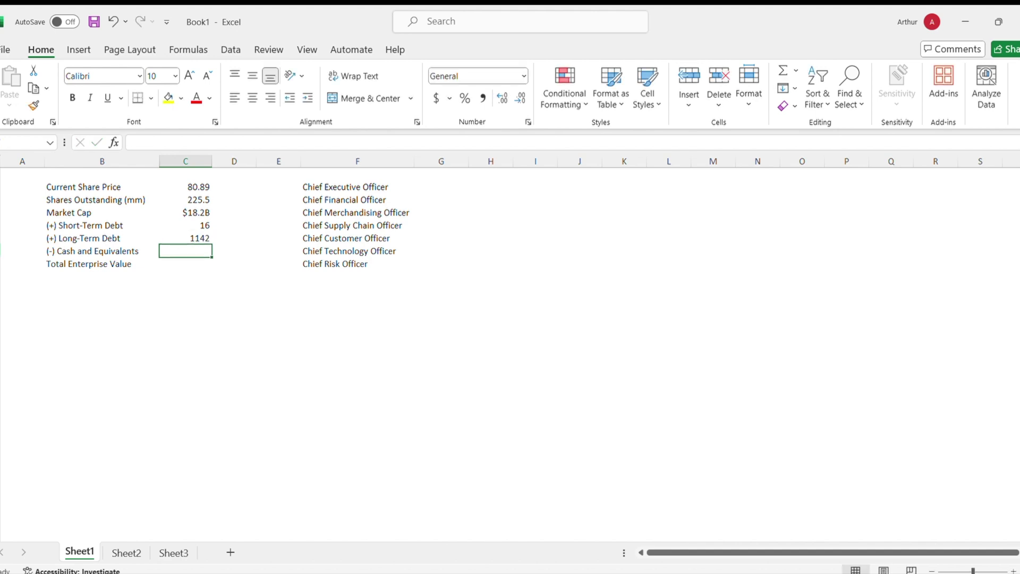
type("932")
key("Return")
- Format the three values in millions, then copy Market Cap's billions format onto long-term debt
key("Up")
key("Up")
key("Up")
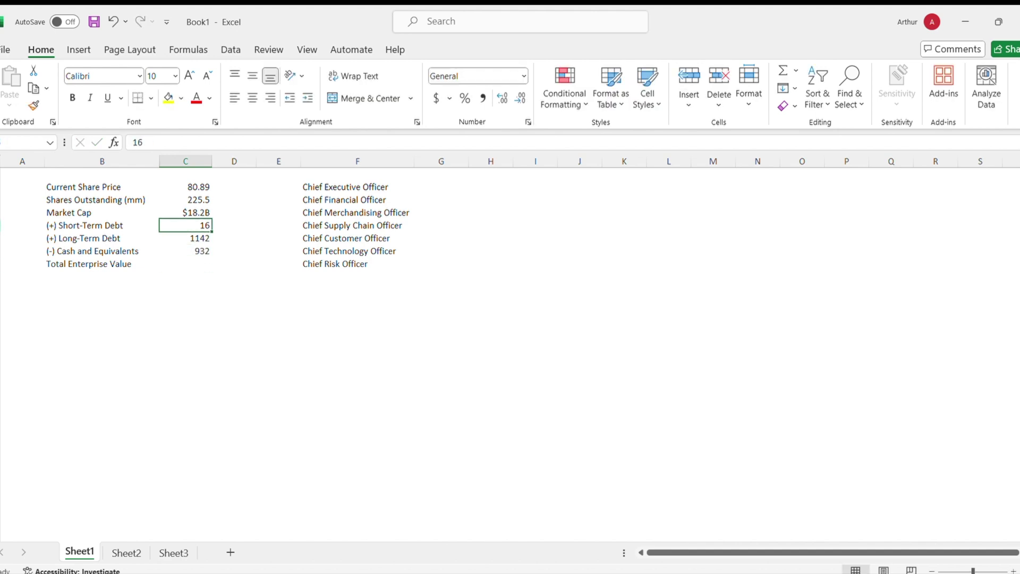
key("shift+Down")
key("shift+Down")
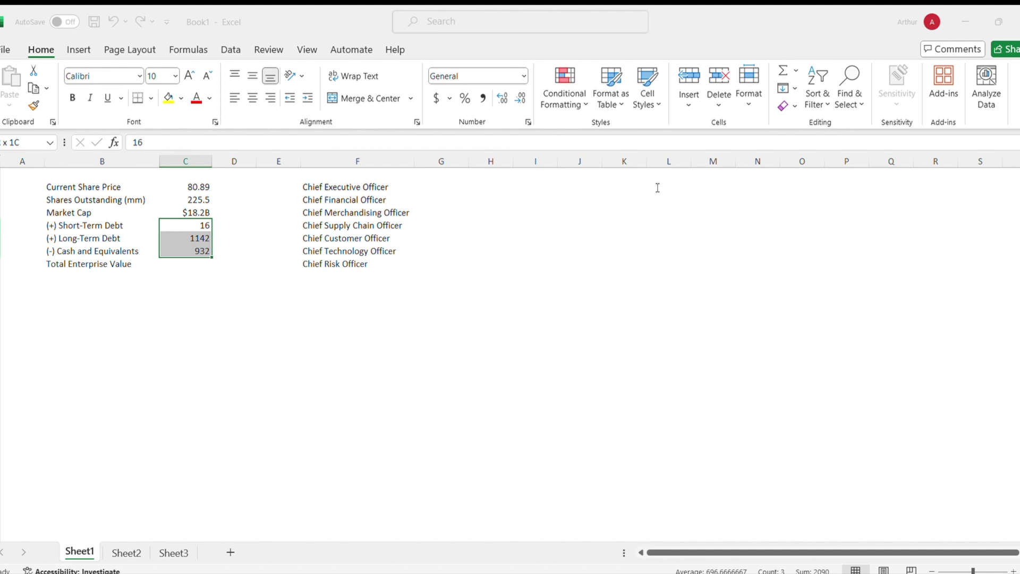
key("ctrl+shift+4")
key("Down")
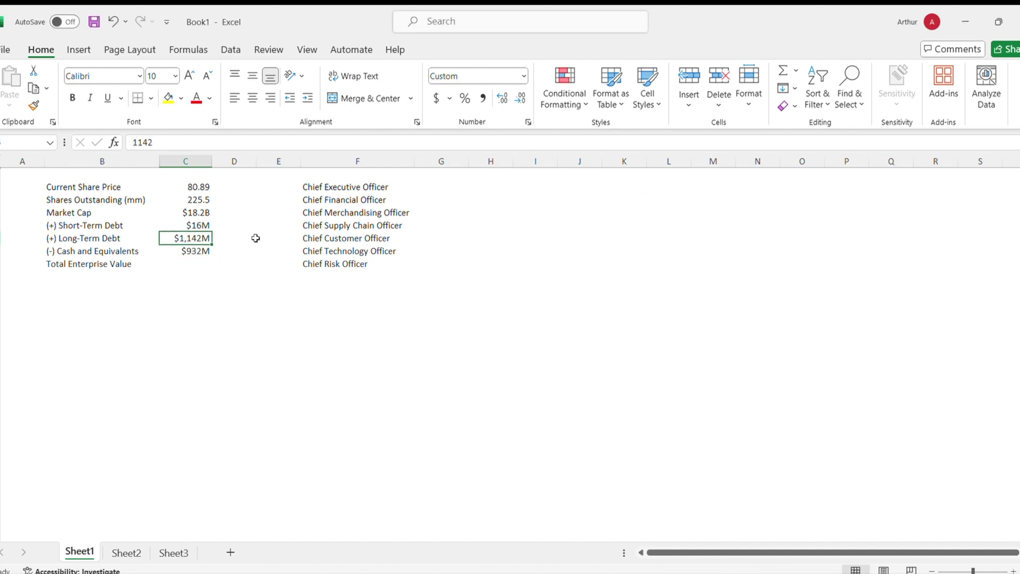
left_click(204, 215)
left_click(32, 105)
left_click(192, 238)
- Build the Total Enterprise Value formula as market cap plus both debts minus cash
key("Down")
key("Down")
type("=")
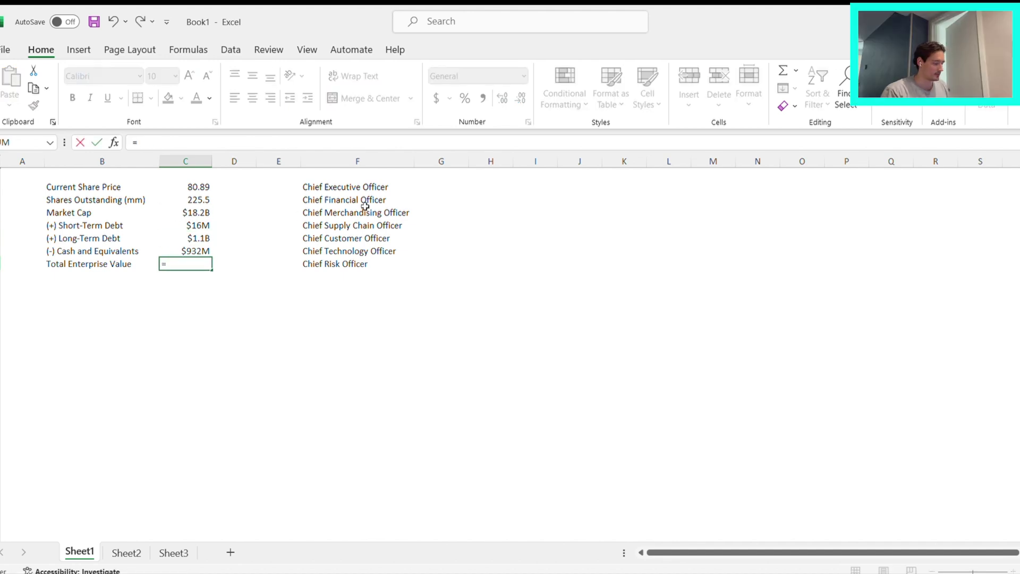
key("Up")
key("Up")
key("Up")
key("Up")
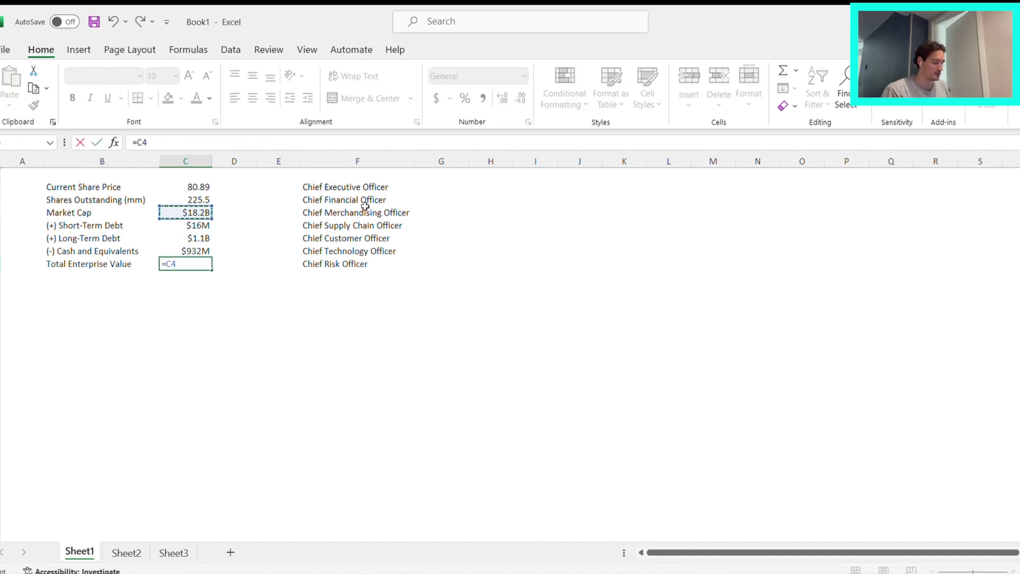
type("+")
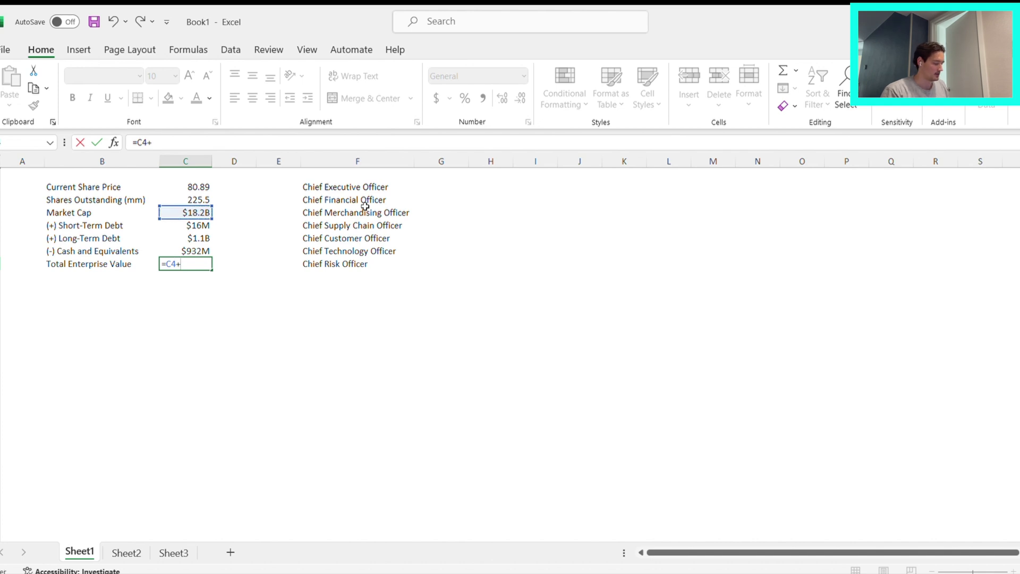
key("Up")
key("Up")
key("Up")
type("+")
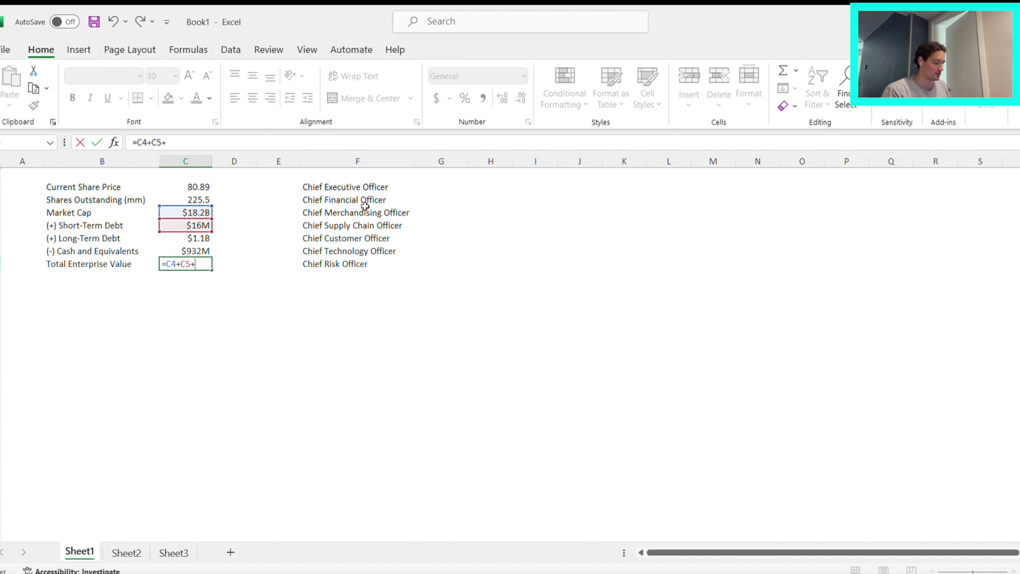
key("Up")
key("Up")
type("-")
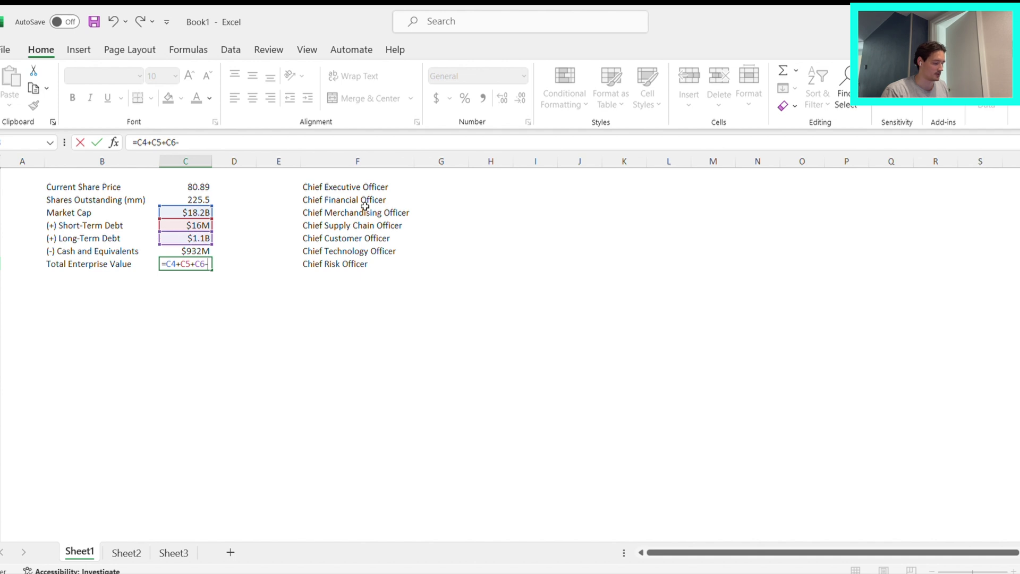
key("Up")
key("Return")
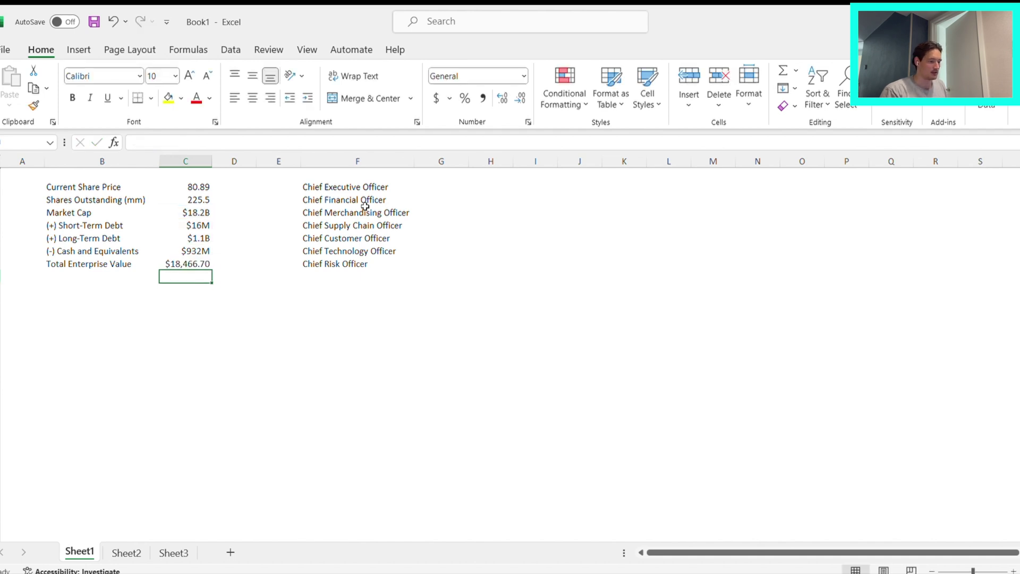
key("Up")
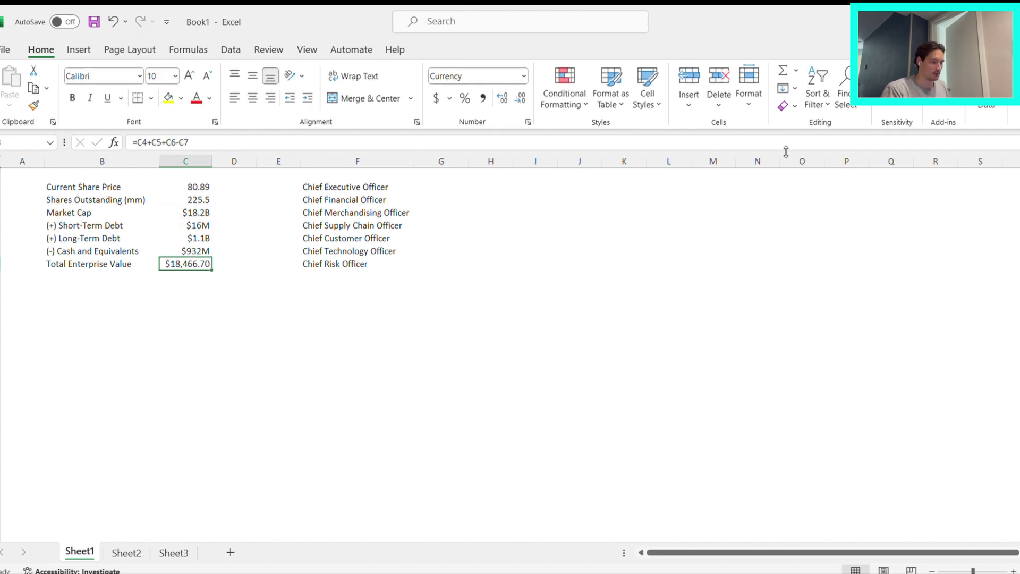
- Copy the $1.1B billions format onto Total Enterprise Value so it reads $18.5B
left_click(201, 237)
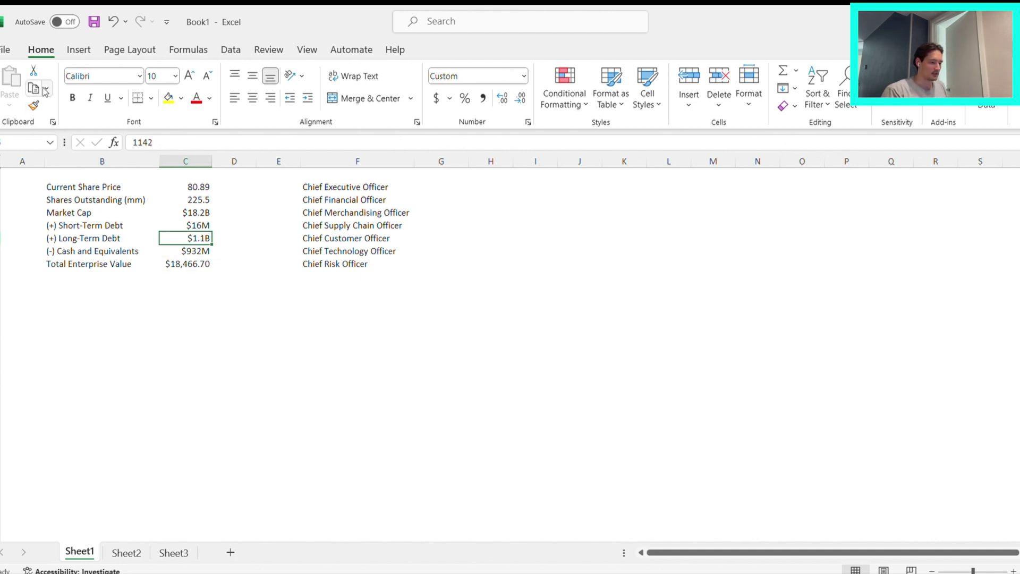
left_click(33, 107)
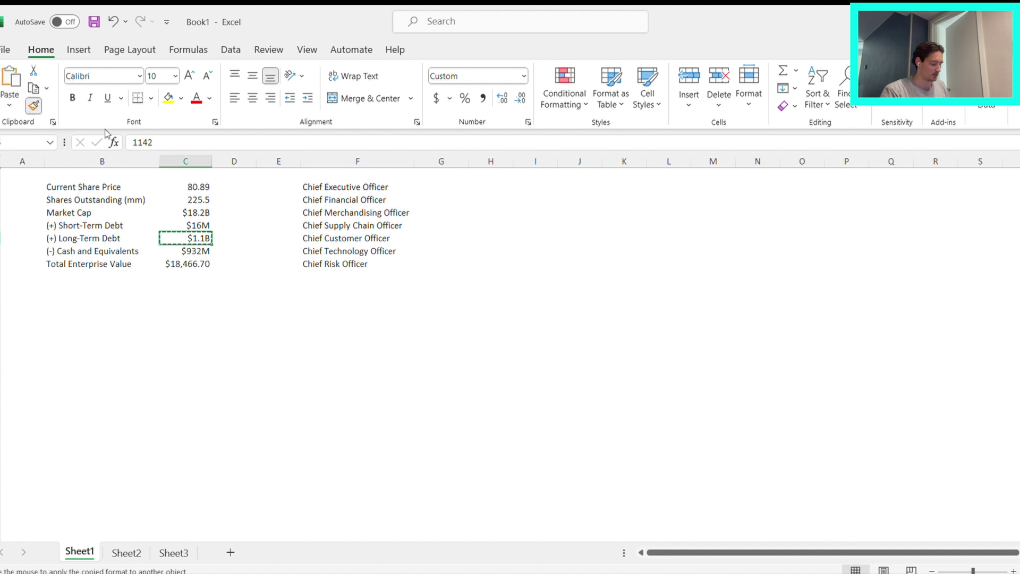
left_click(189, 264)
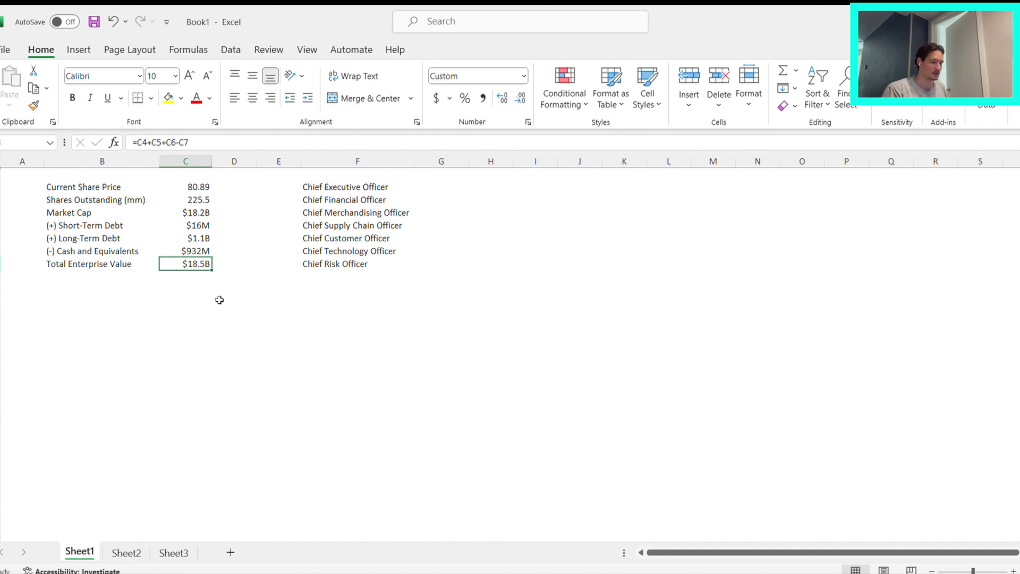
key("Down")
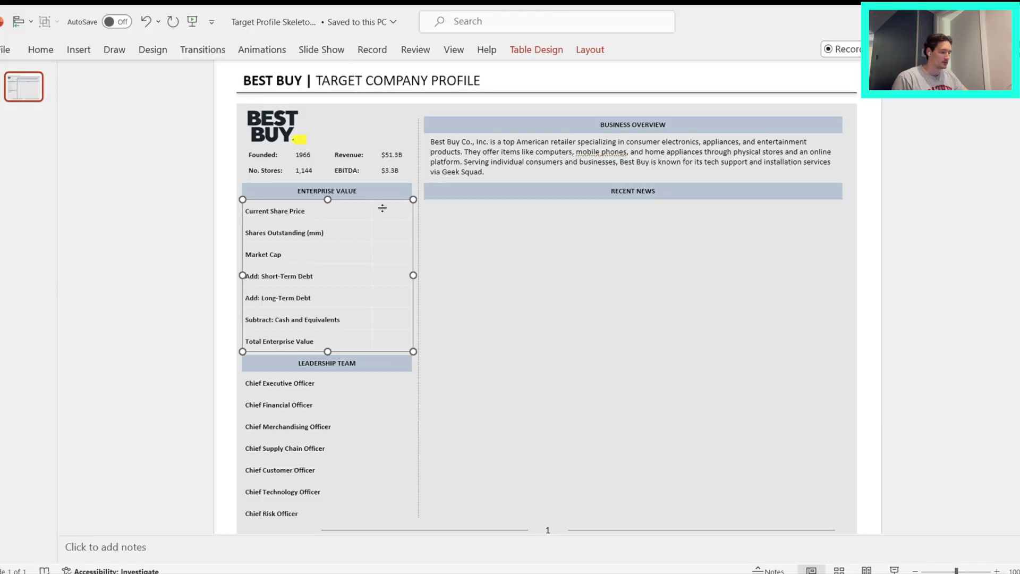
- Paste the enterprise value figures into the table and prefix 80.89 with a $ sign
left_click_drag(383, 210, 380, 338)
key("ctrl+v")
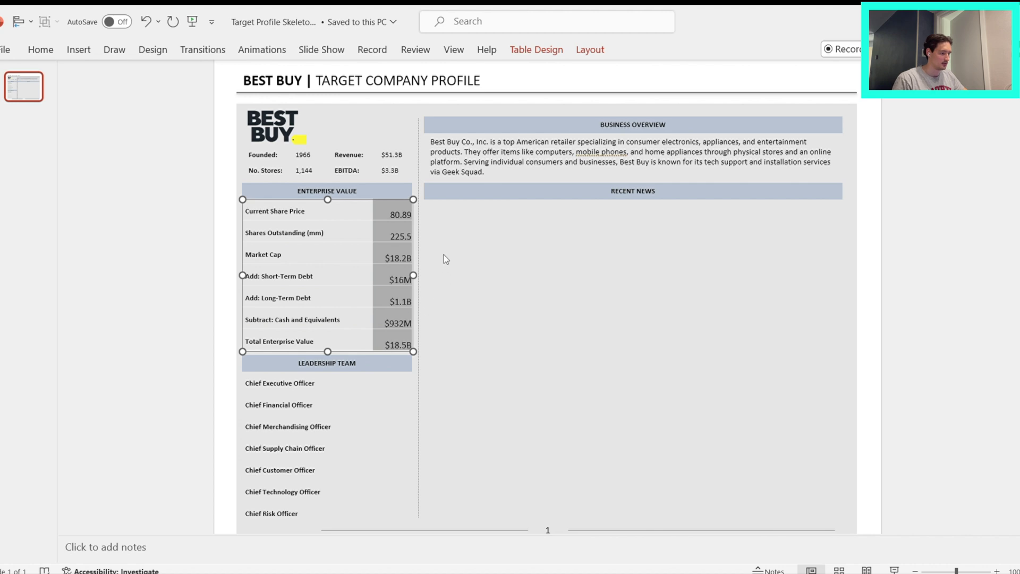
key("Escape")
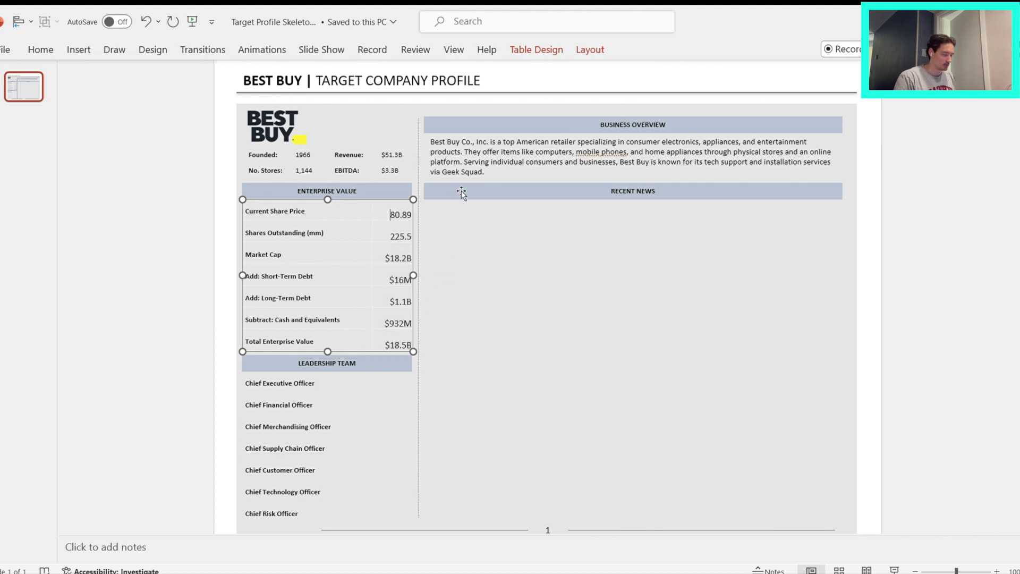
type("$")
key("Left")
key("Left")
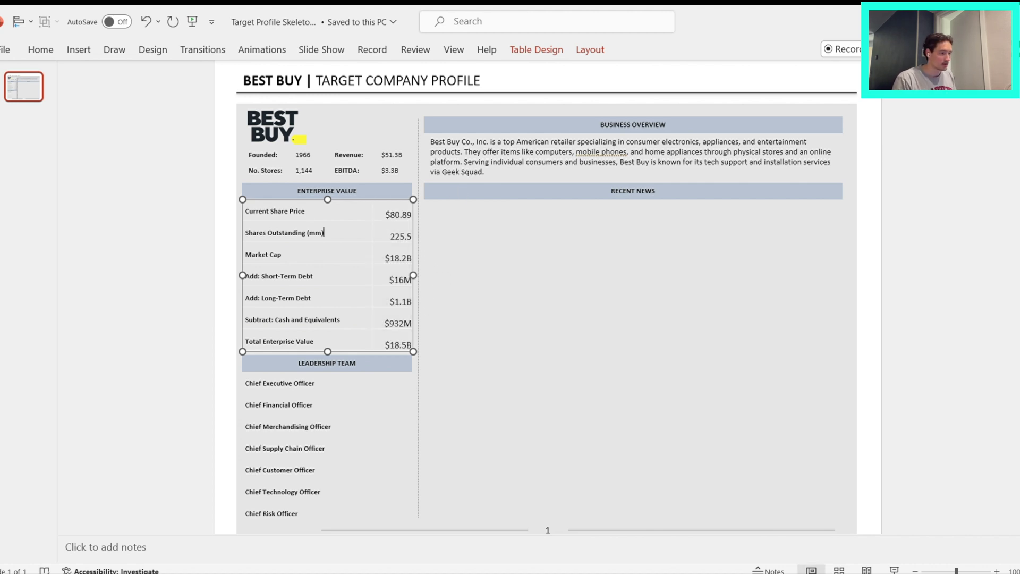
key("Right")
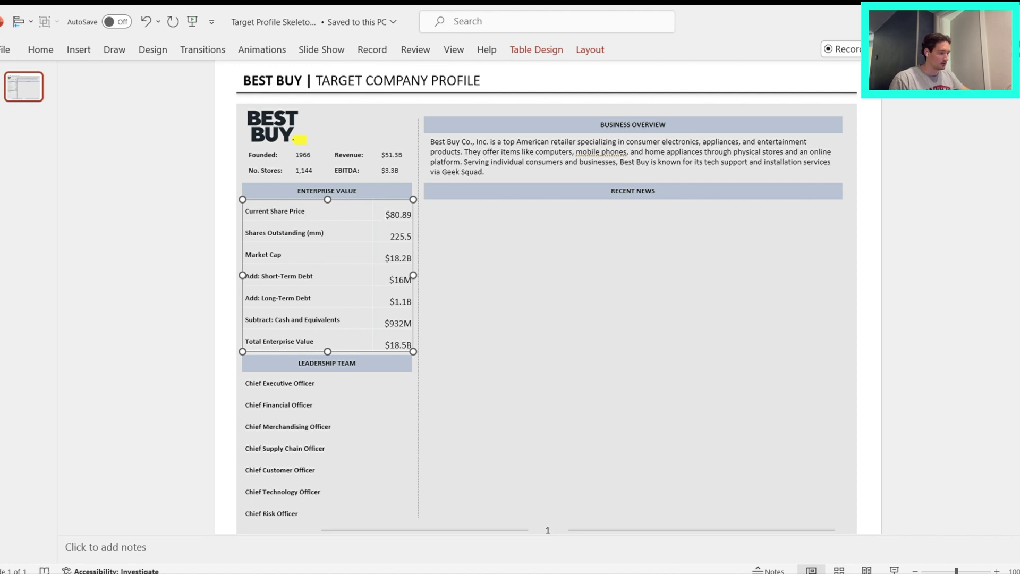
- Shrink the font of the value column from $80.89 to $18.5B
double_click(402, 213)
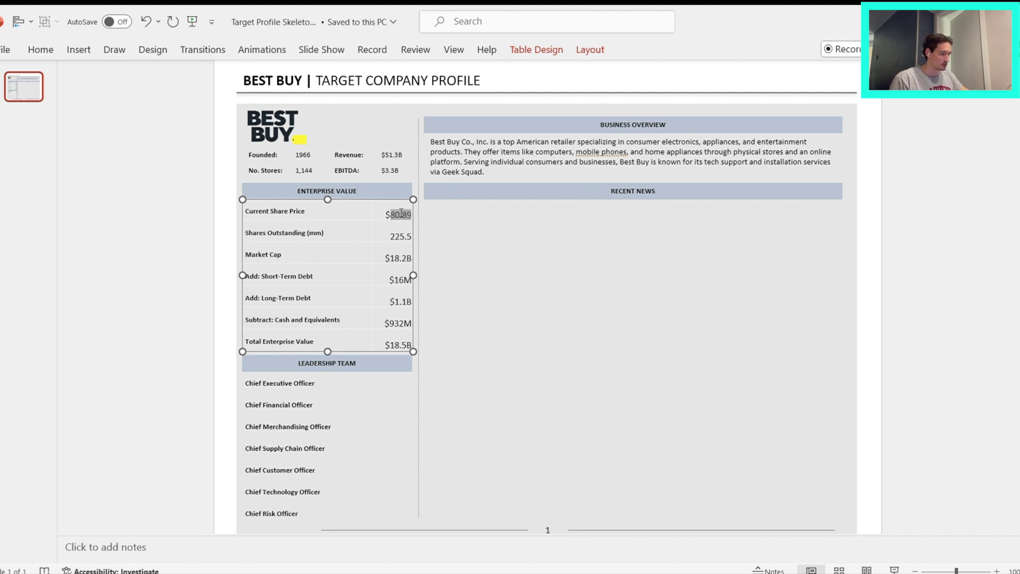
left_click(316, 233)
left_click(382, 212)
left_click_drag(382, 210, 404, 349)
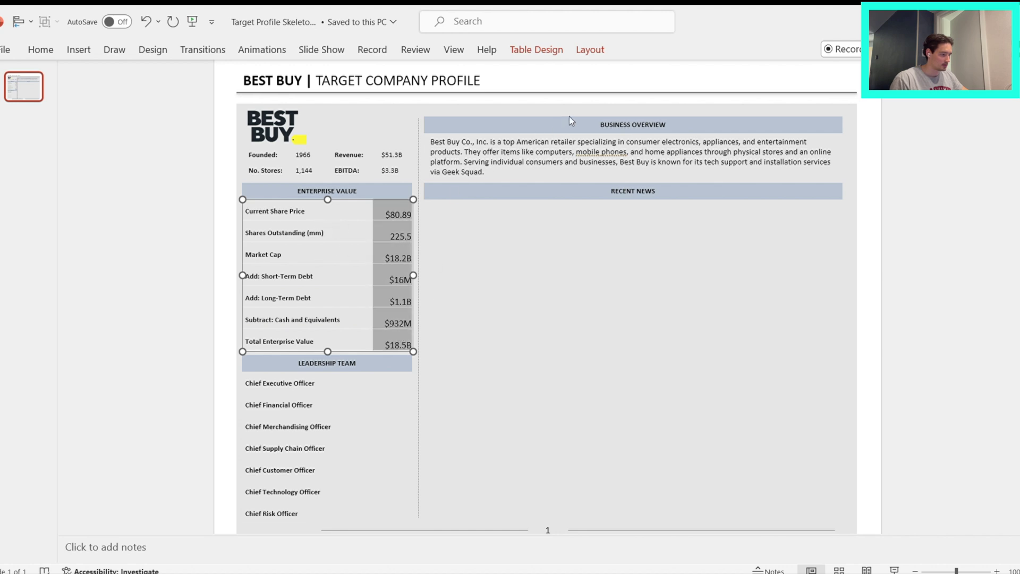
key("ctrl+shift+comma")
left_click(290, 211)
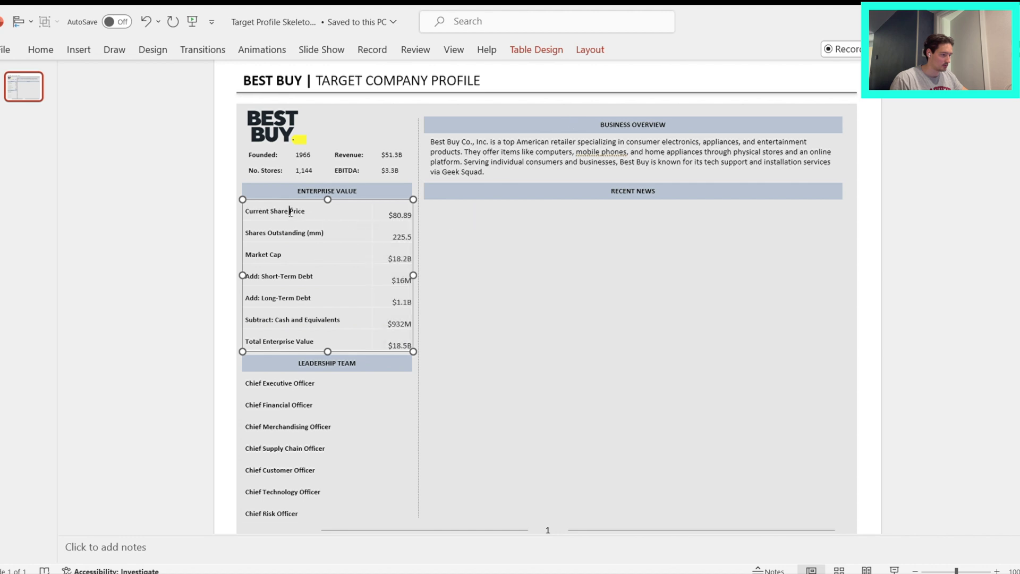
- Compare with the label and $51.3B Revenue sizes, then shrink the value column once more
double_click(284, 212)
double_click(397, 215)
left_click_drag(400, 217, 393, 342)
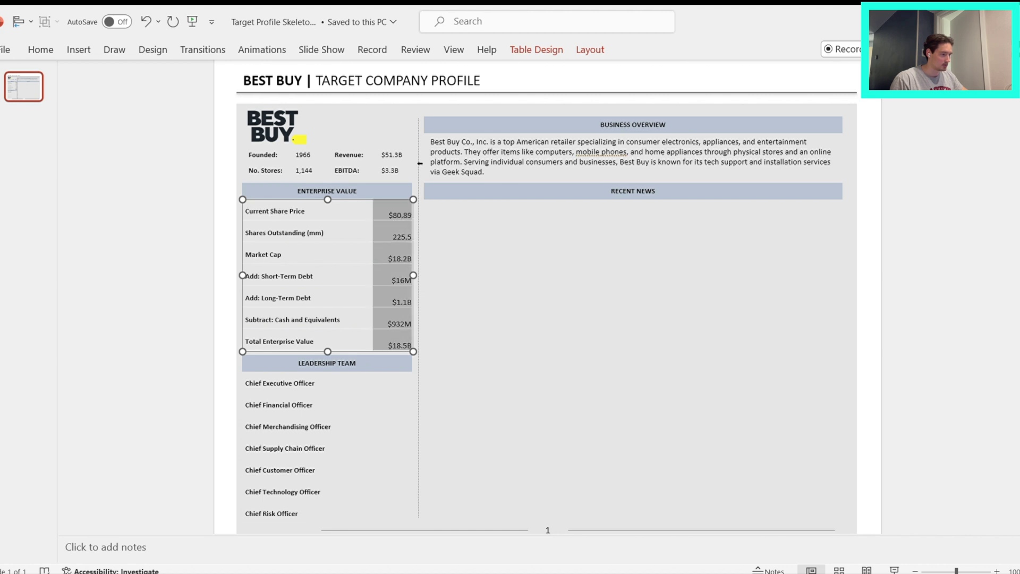
left_click(402, 155)
left_click(390, 215)
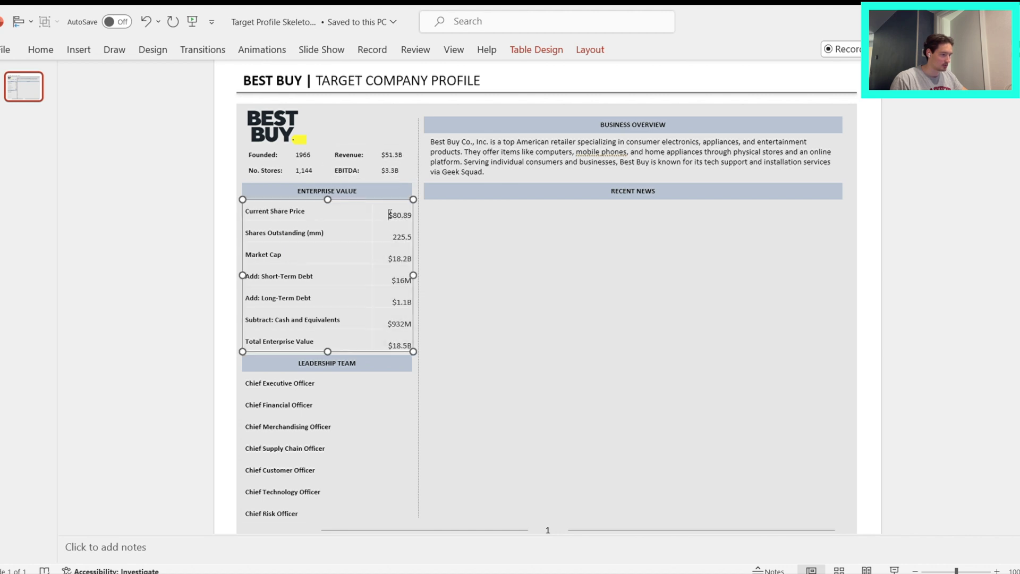
left_click_drag(389, 215, 404, 333)
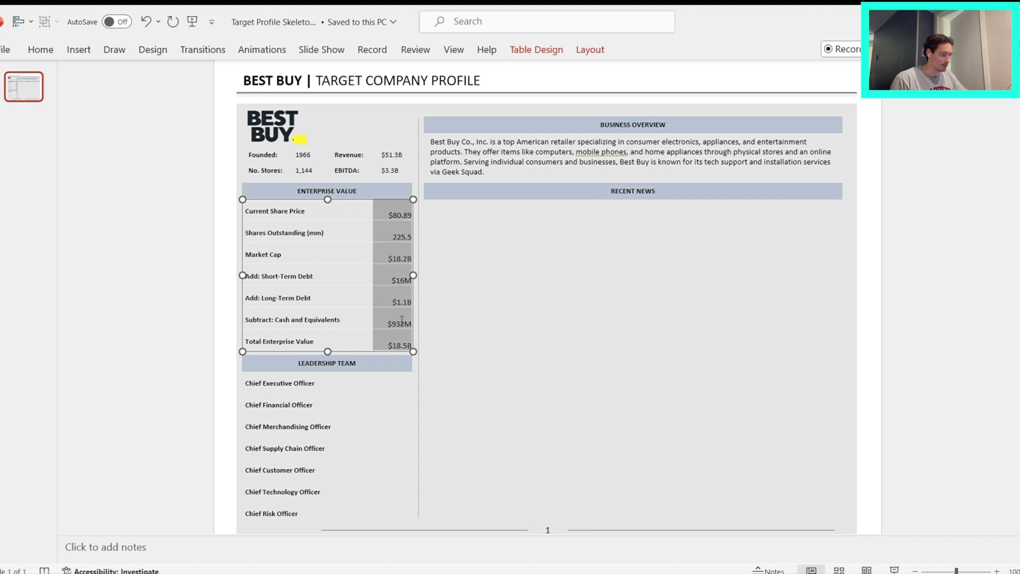
key("ctrl+shift+comma")
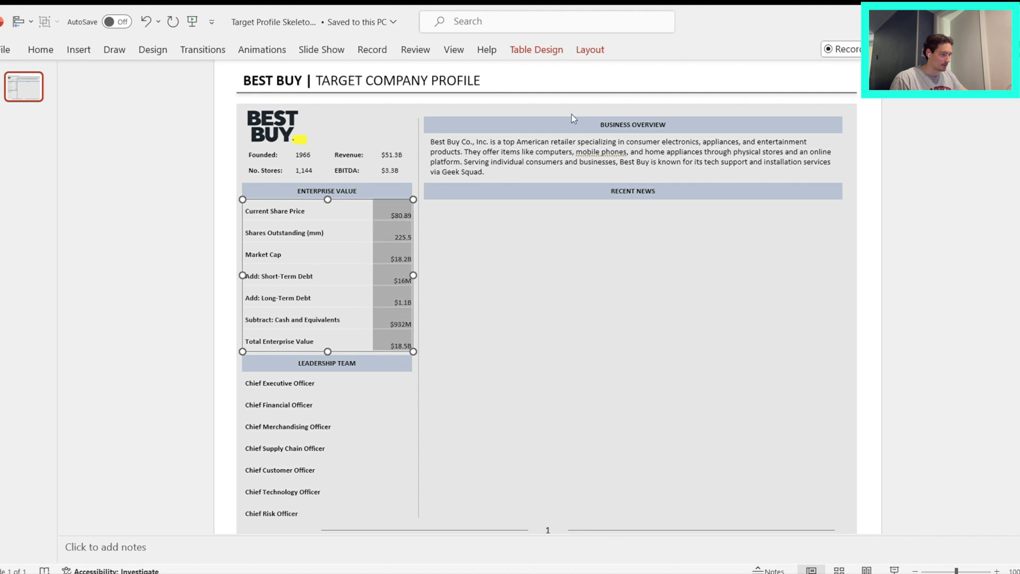
left_click(392, 282)
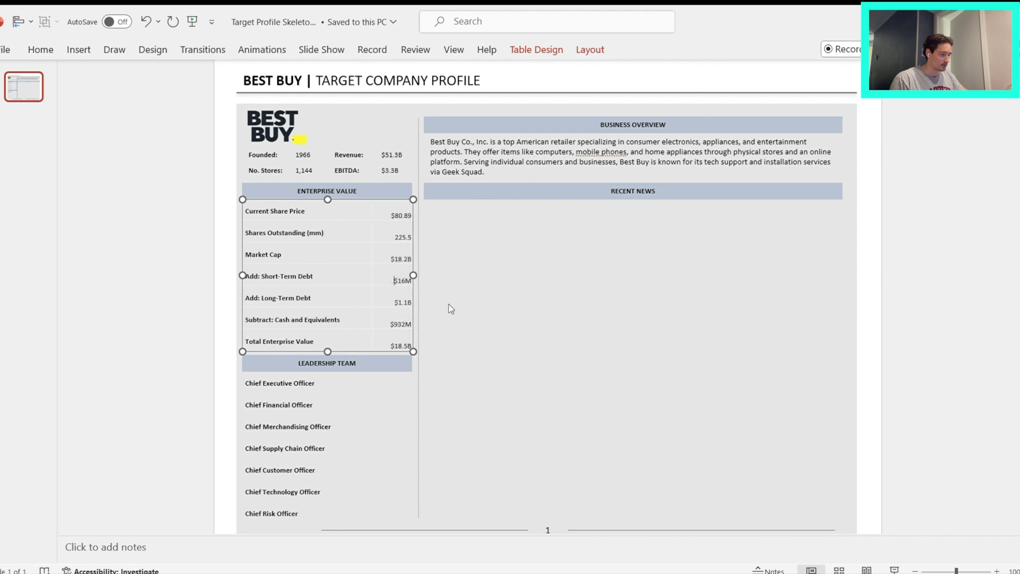
left_click(432, 316)
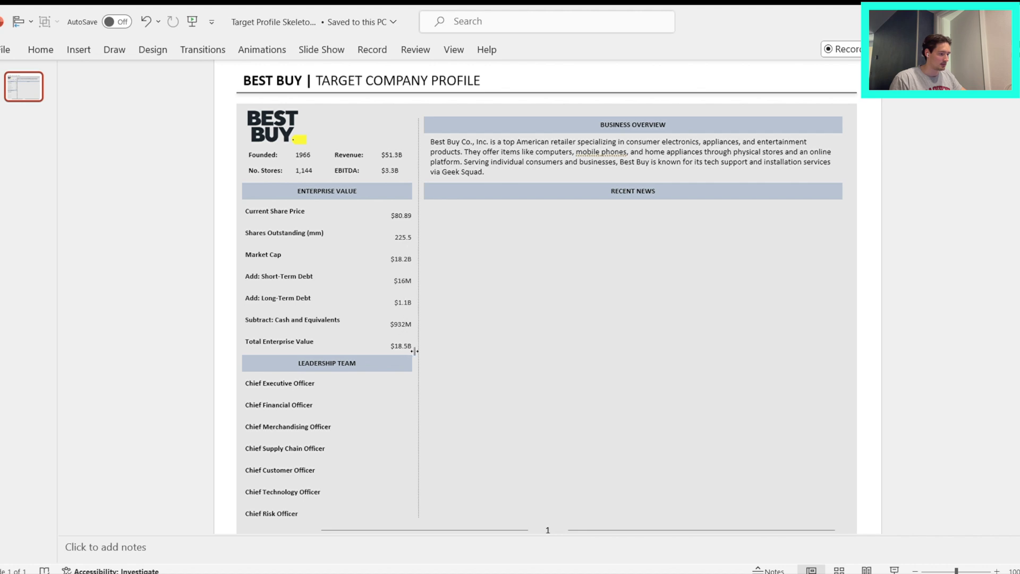
- Paste the seven officer names into Leadership Team and right-align them beside their titles
scroll(424, 306, "down", 1)
scroll(424, 305, "up", 1)
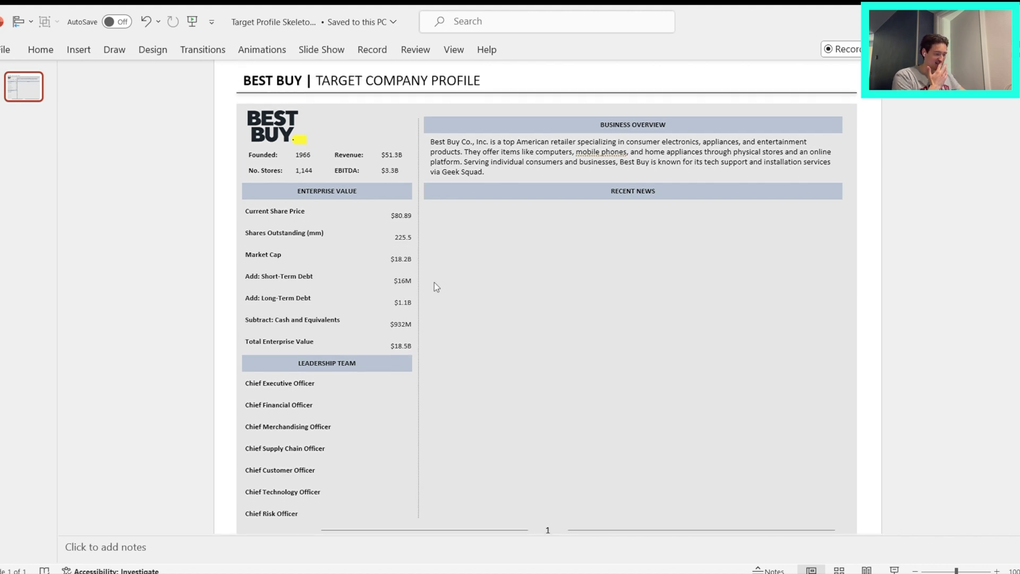
scroll(427, 276, "down", 1)
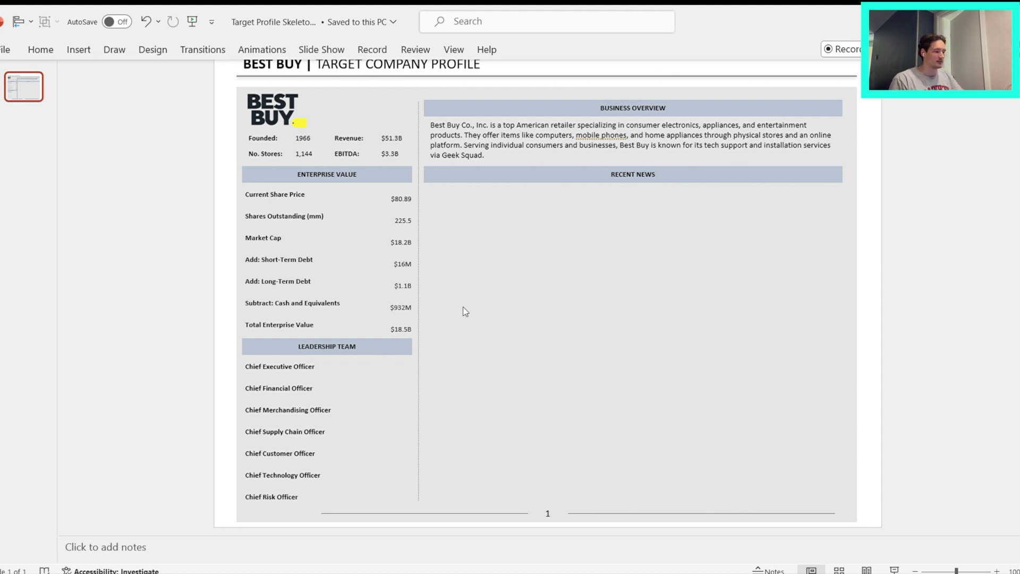
key("ctrl+v")
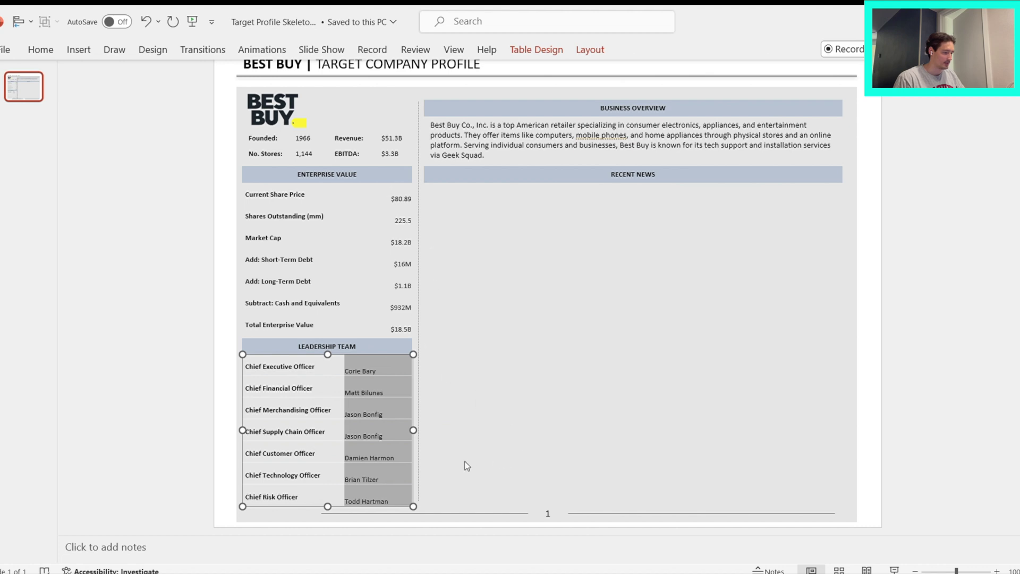
key("ctrl+r")
left_click(433, 372)
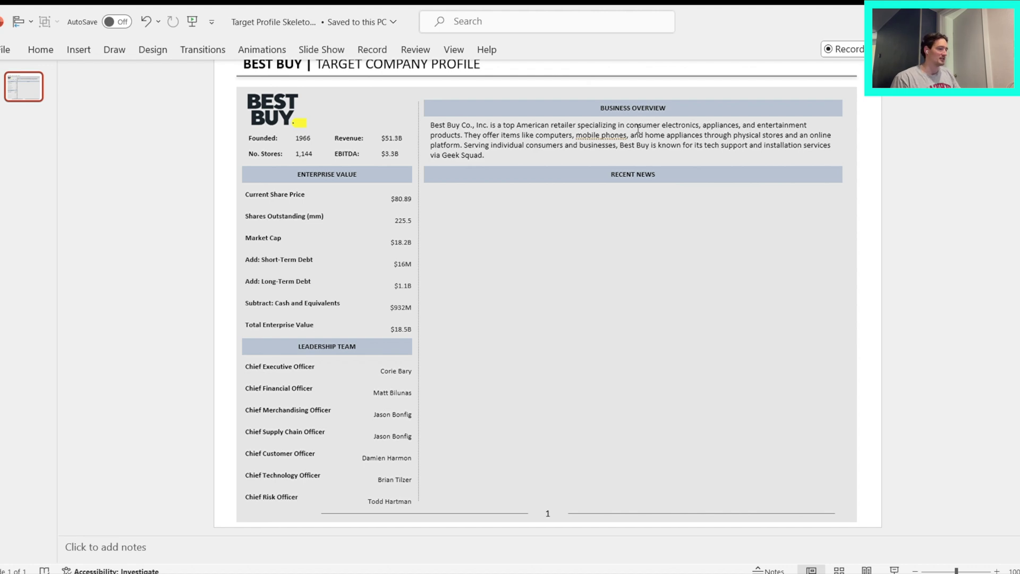
left_click(490, 131)
left_click(852, 154)
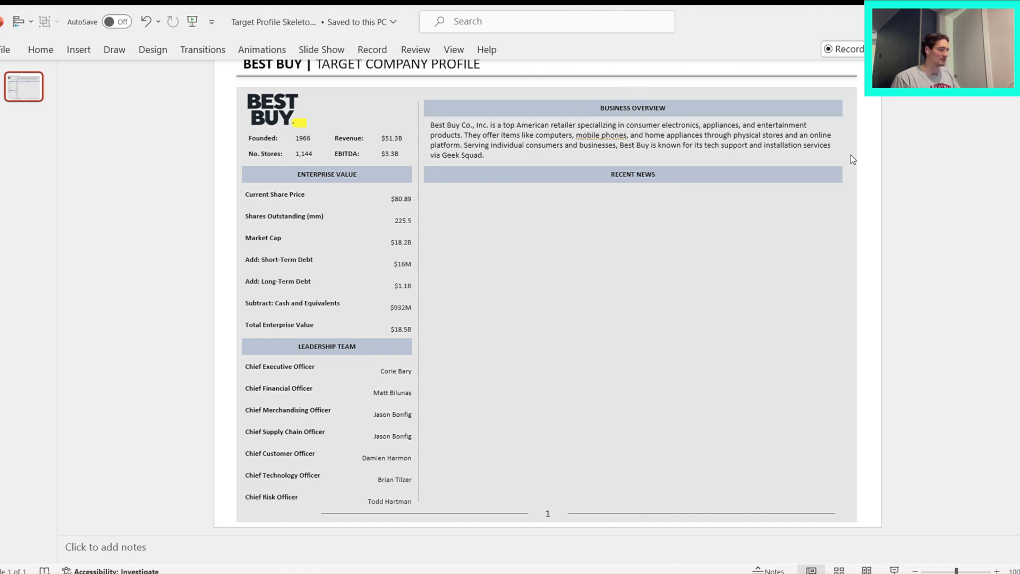
left_click(724, 136)
left_click(858, 165)
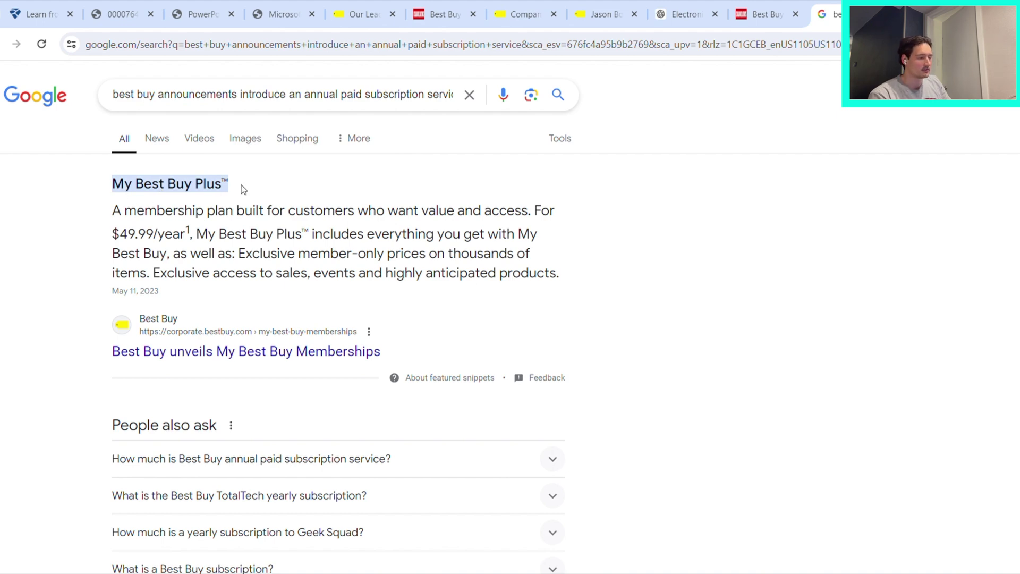
- Read the snippet describing My Best Buy Plus as a $49.99/year membership plan
left_click_drag(128, 211, 357, 212)
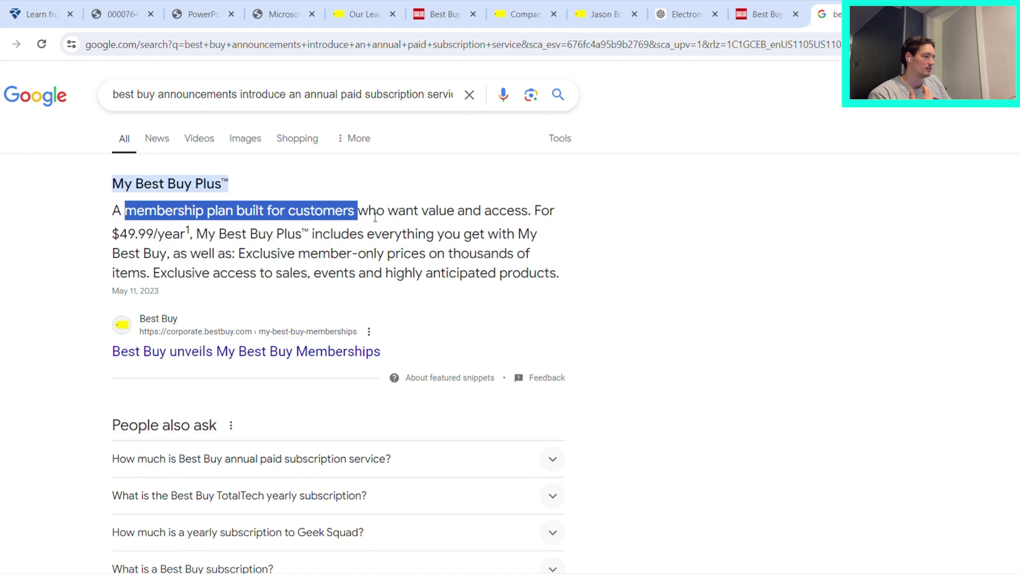
left_click(457, 244)
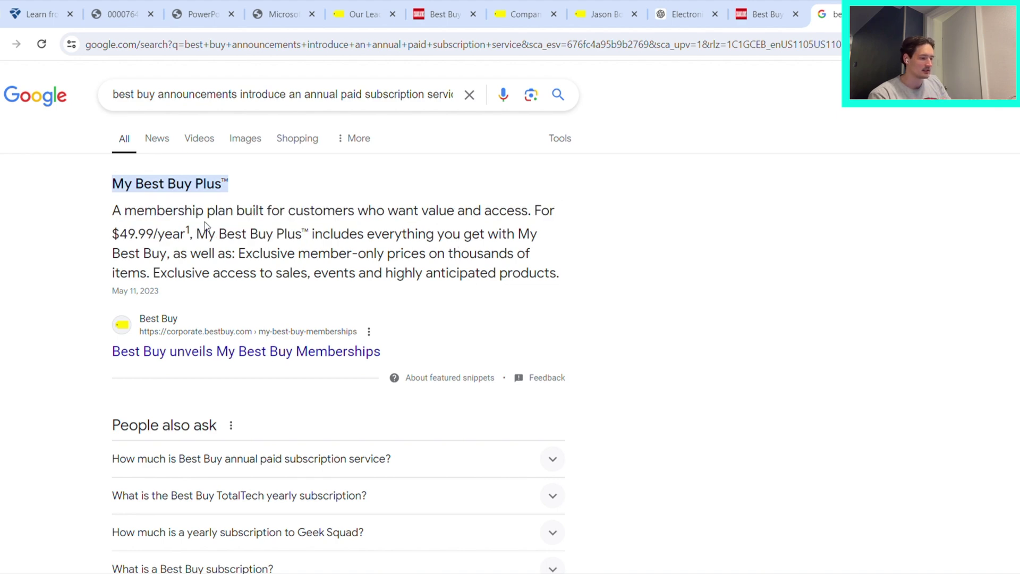